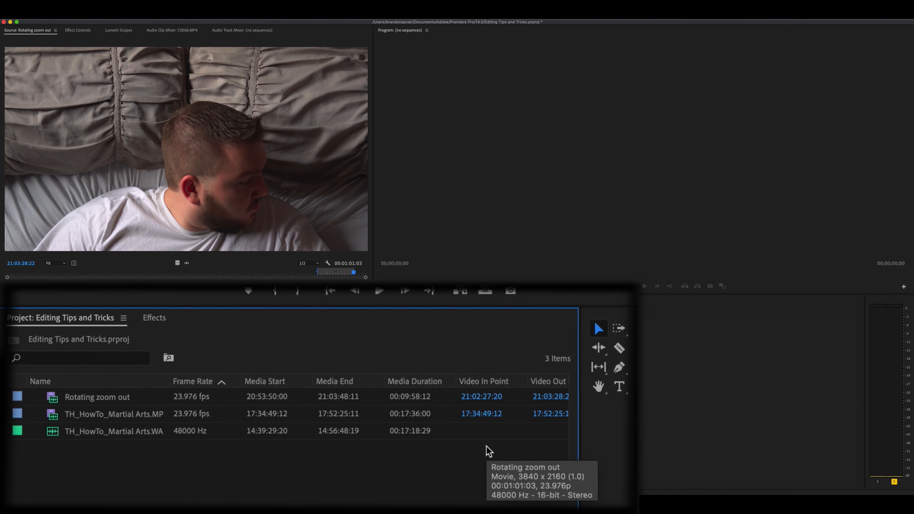
Create a sequence from the Rotating zoom out video clip and trim the clip's start to 00:00:12:14.
left_click_drag(48, 395, 402, 383)
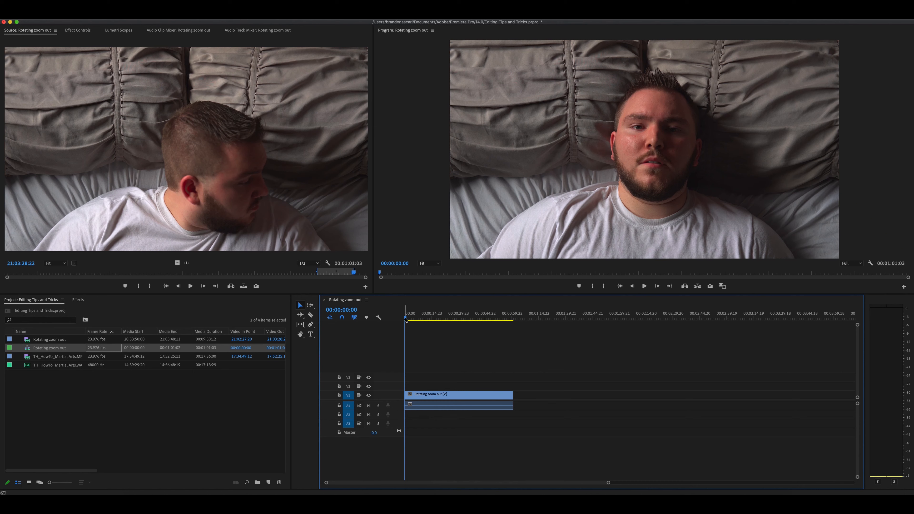
left_click_drag(406, 320, 429, 320)
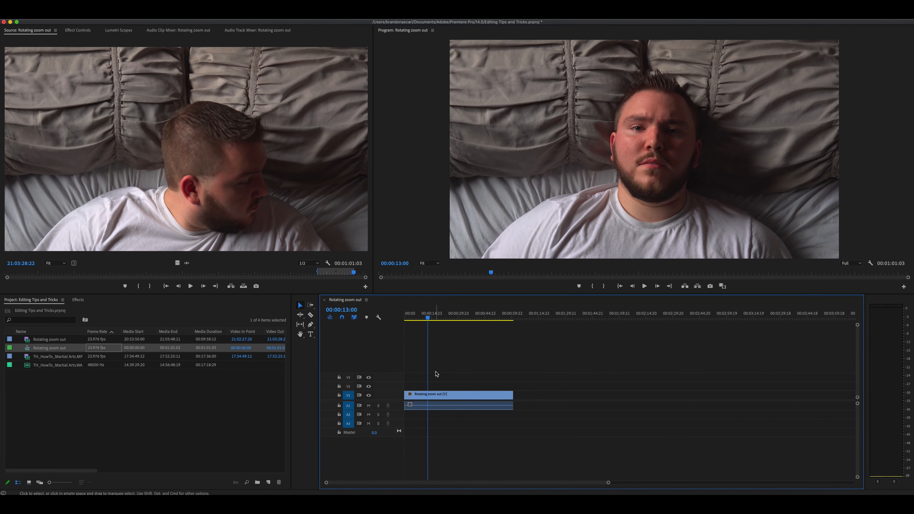
key("shift+Left")
key("shift+Left")
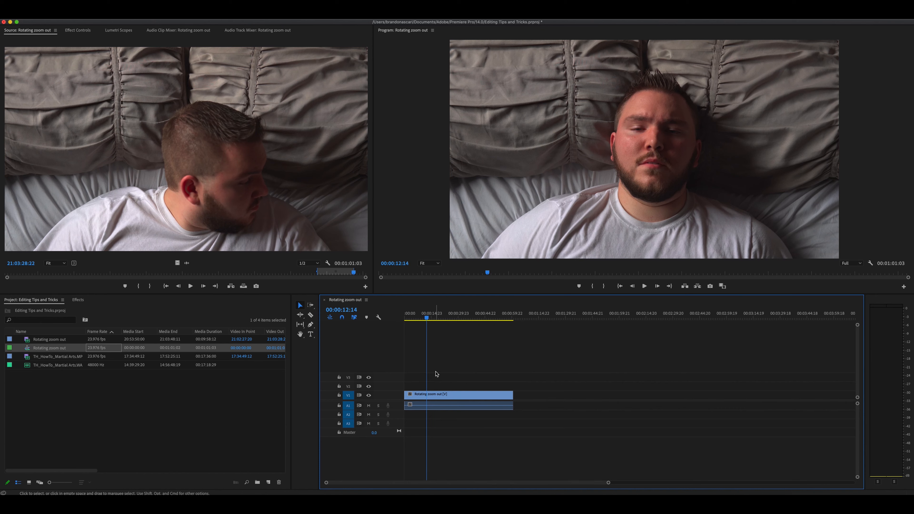
left_click_drag(409, 397, 426, 396)
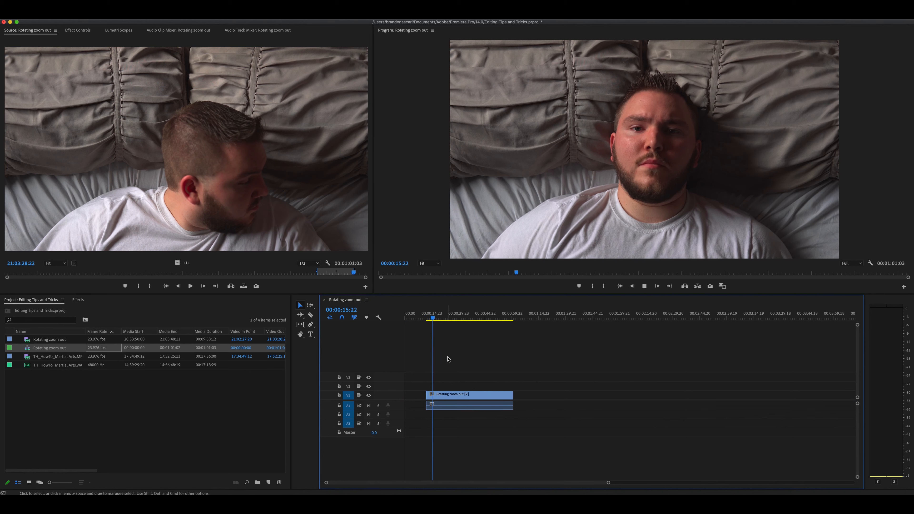
Play through the clip to find a later starting point and trim its start to 00:00:19:21.
key("space")
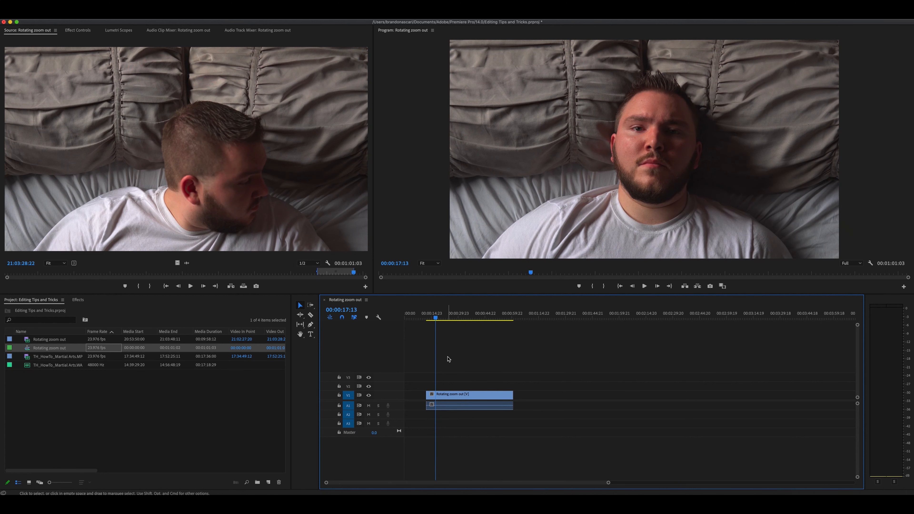
key("space")
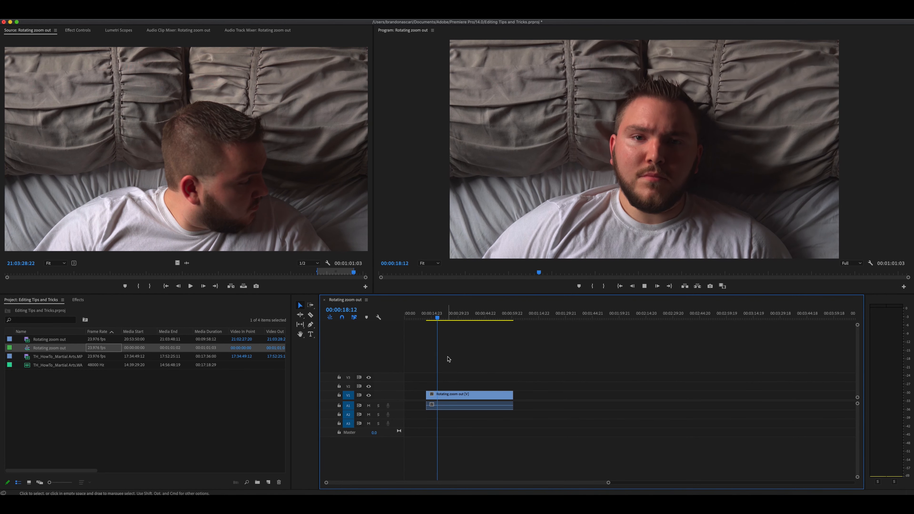
key("space")
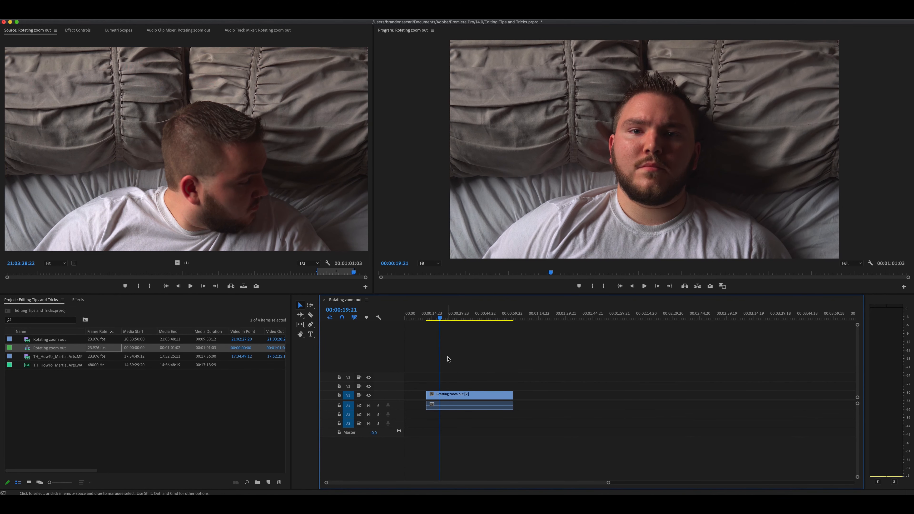
left_click_drag(426, 394, 439, 394)
Trim the clip's end to 00:00:30:15 and move the shortened clip to the beginning of the timeline.
key("space")
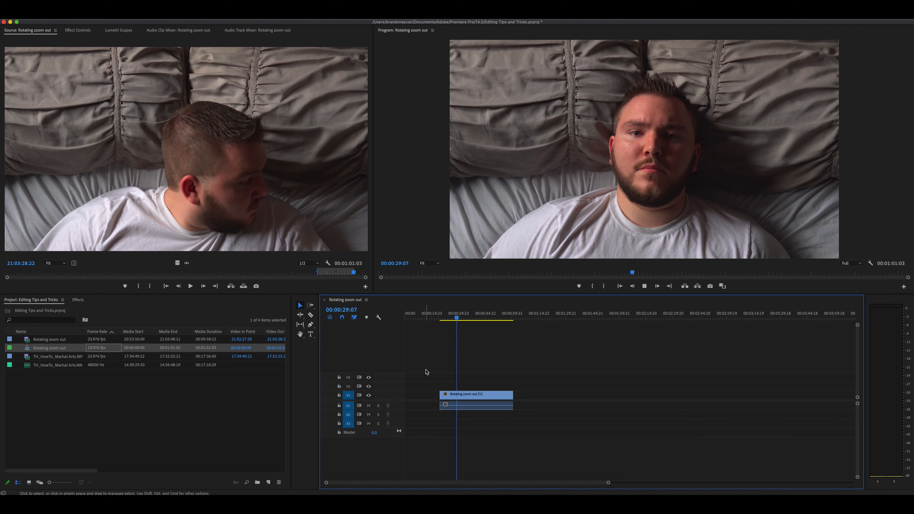
key("space")
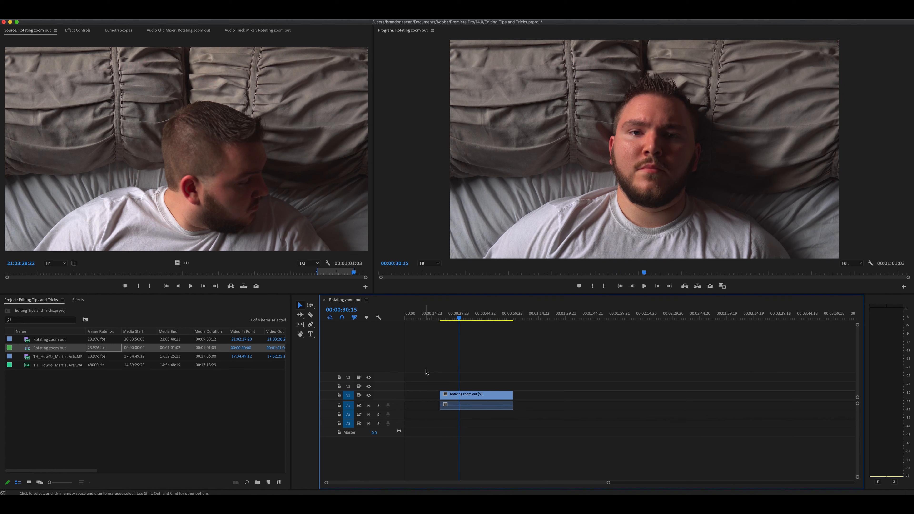
left_click_drag(512, 394, 419, 399)
left_click(412, 319)
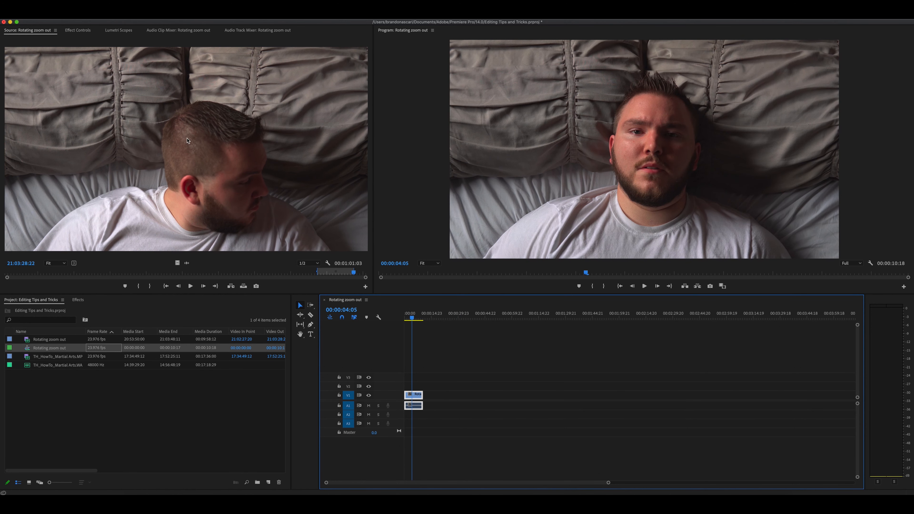
Open the clip's motion settings and set its Scale to 200.
left_click(78, 30)
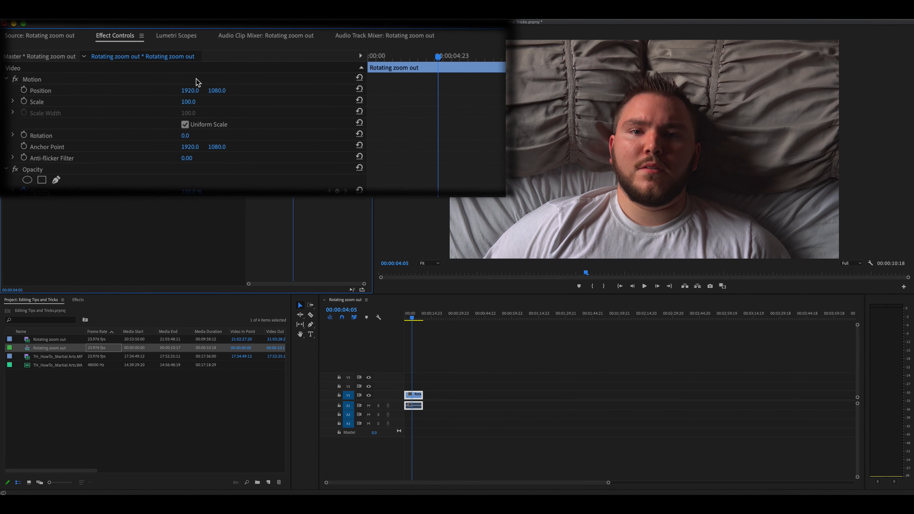
left_click(189, 103)
type("200")
key("Return")
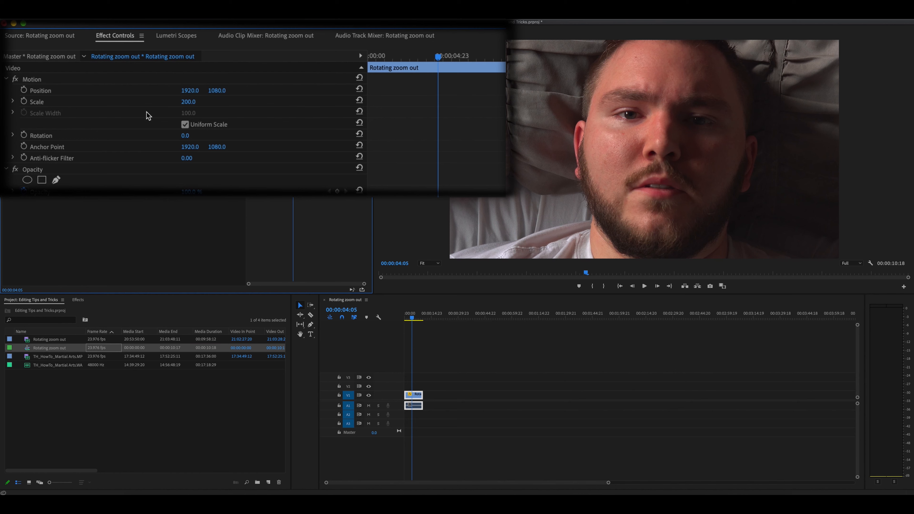
Enable keyframing for Scale and Rotation at the first frame of the clip.
left_click_drag(438, 58, 370, 58)
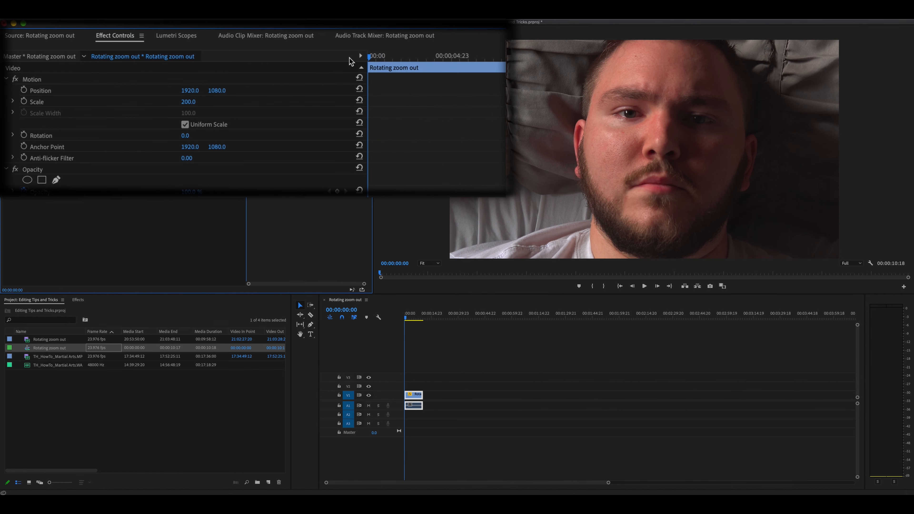
left_click(24, 101)
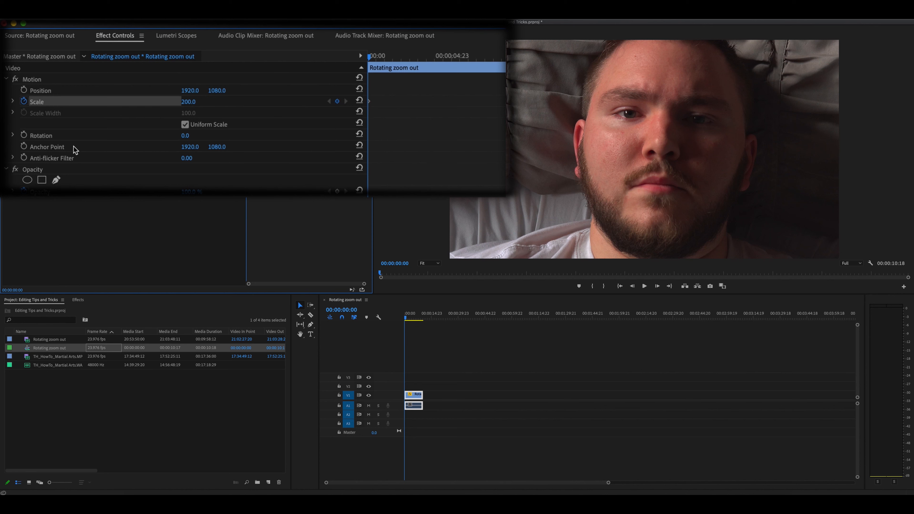
left_click(24, 135)
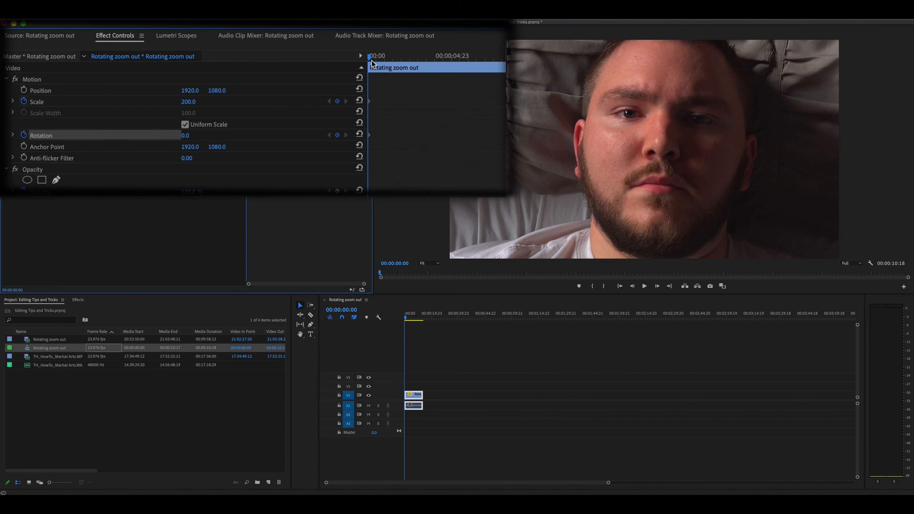
Add a Scale keyframe of 100 near the clip's end, at 00:00:10:14.
left_click_drag(370, 58, 545, 59)
key("Right")
key("Right")
left_click_drag(366, 45, 371, 45)
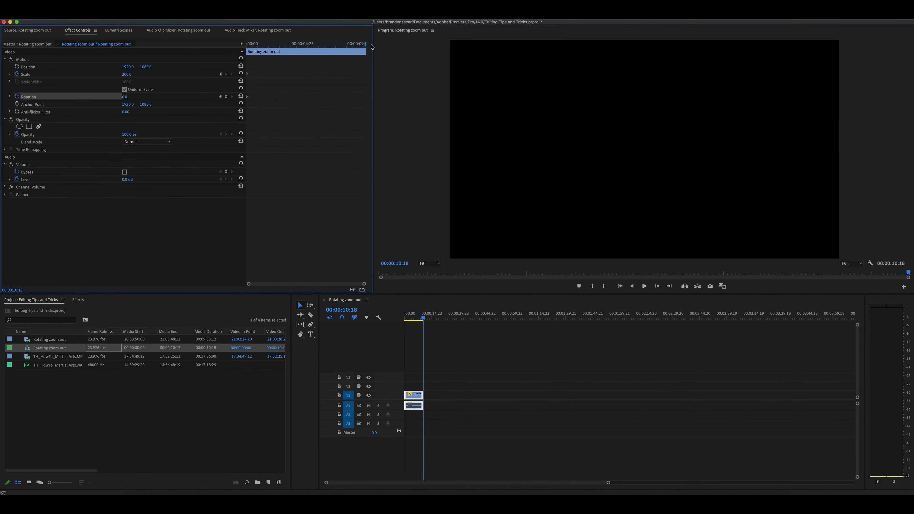
left_click_drag(366, 46, 364, 46)
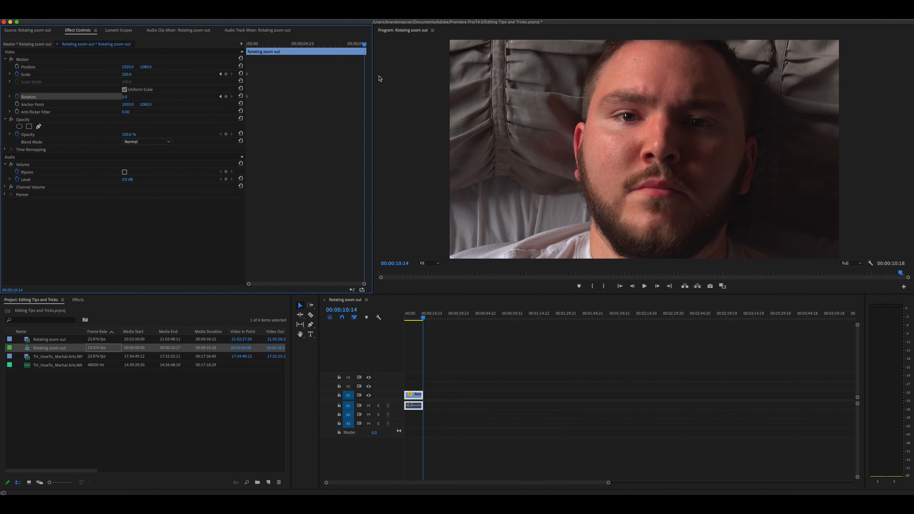
left_click(128, 75)
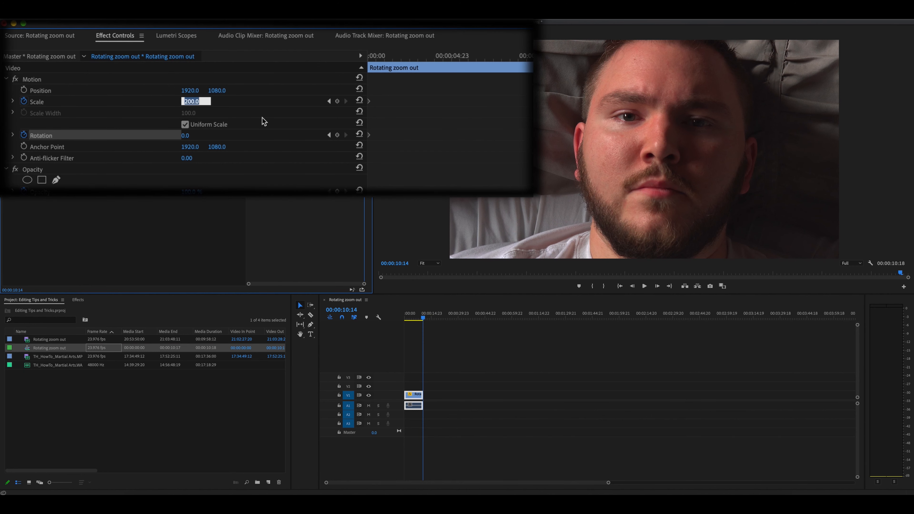
type("100")
key("Return")
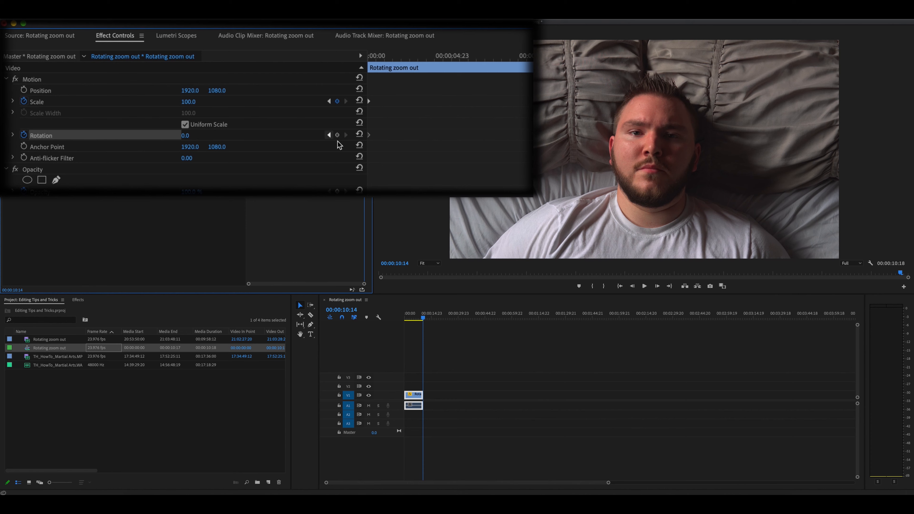
Add a Rotation keyframe of 180° near the clip's end, at 00:00:10:13.
key("Home")
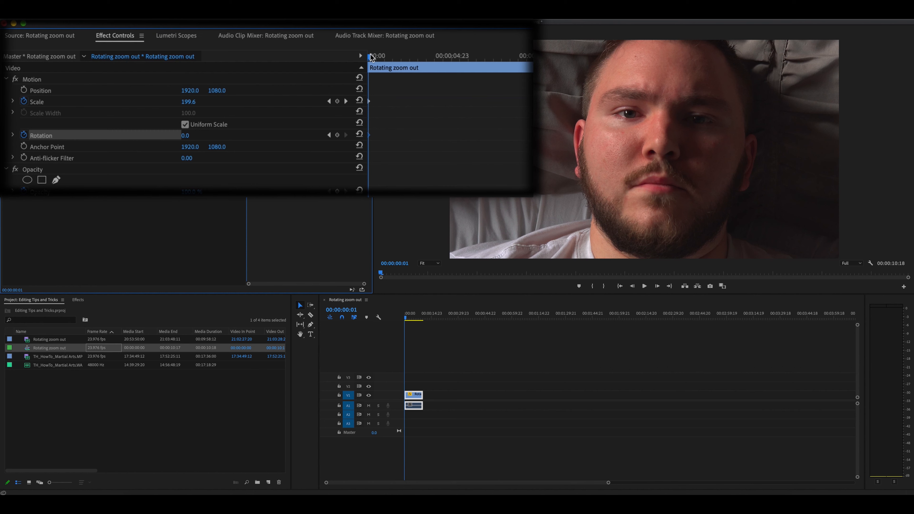
left_click_drag(370, 57, 545, 57)
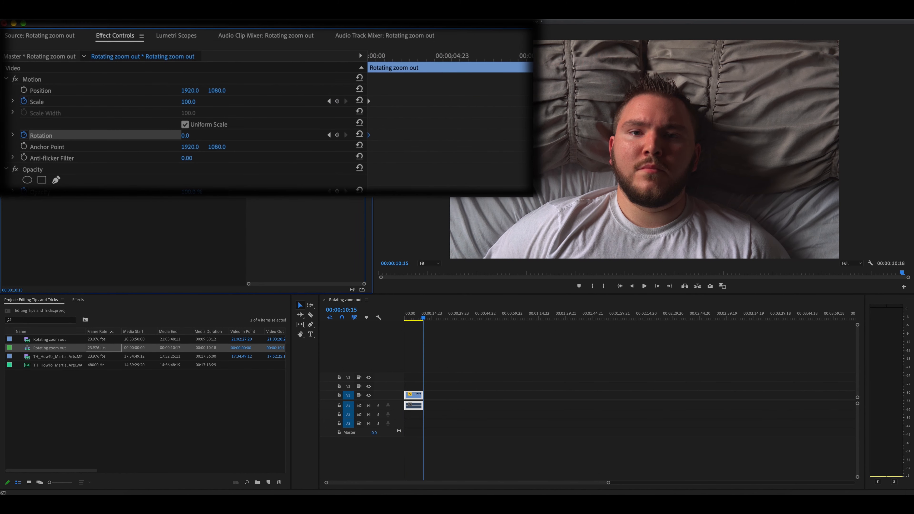
left_click_drag(185, 138, 251, 138)
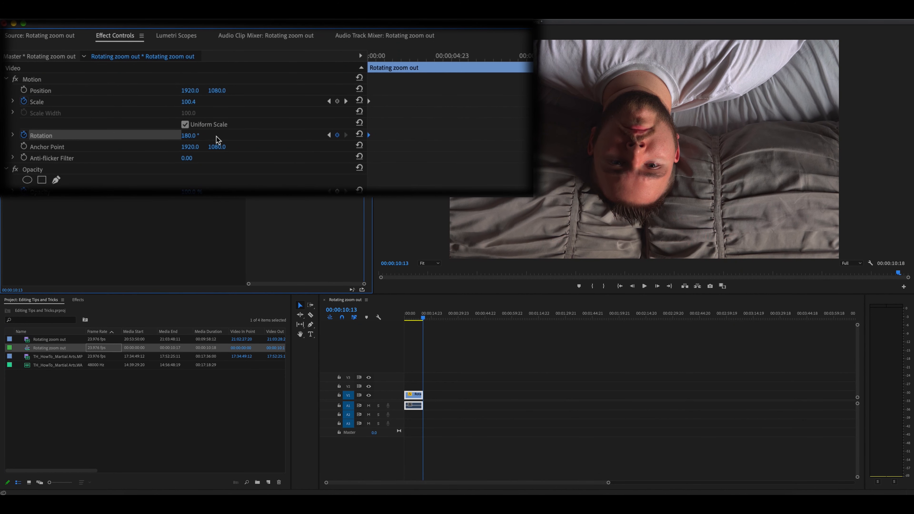
left_click(338, 135)
Play the clip from its first frame to review the combined zoom and rotation.
left_click_drag(540, 58, 241, 60)
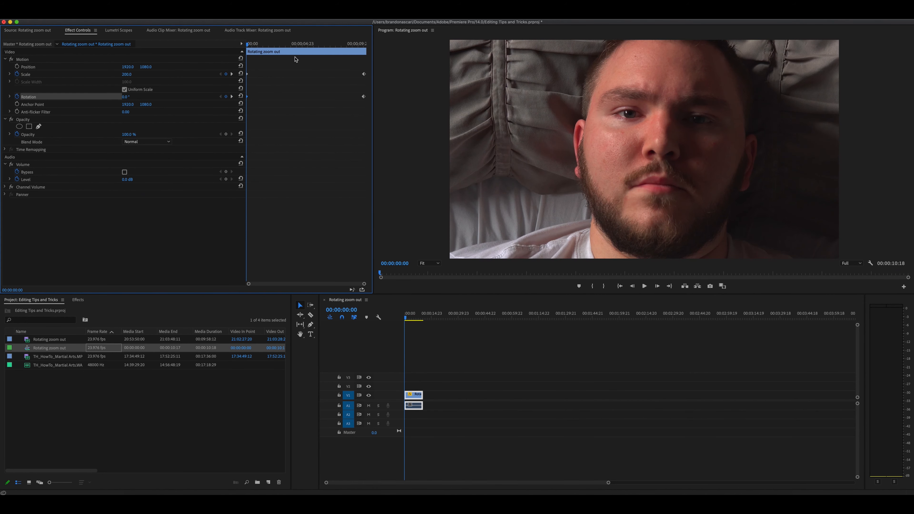
key("space")
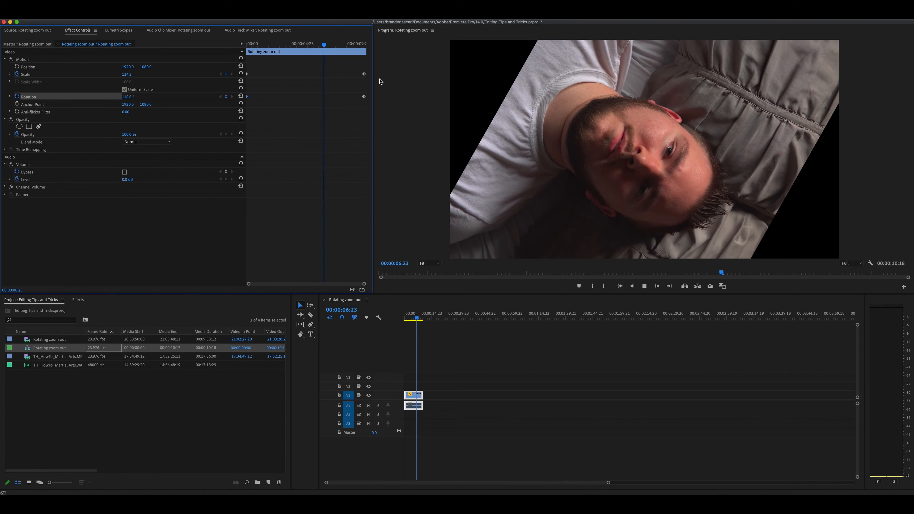
key("space")
Move the 180° Rotation keyframe to 00:00:02:20 and preview the faster spin from the clip's start.
left_click_drag(334, 47, 278, 46)
left_click_drag(363, 97, 280, 100)
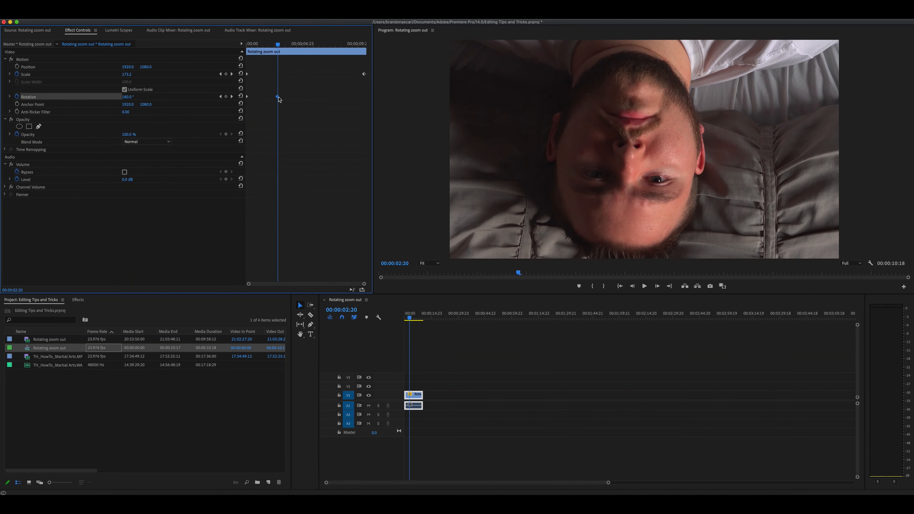
key("Home")
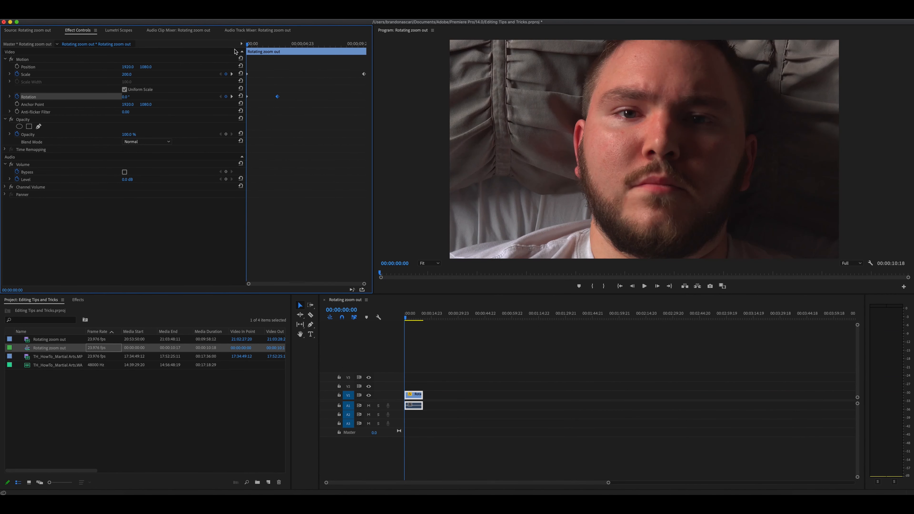
key("space")
key("space")
Add a Scale keyframe of 160 and move it to the clip's end in place of the existing end keyframe.
left_click_drag(267, 47, 332, 51)
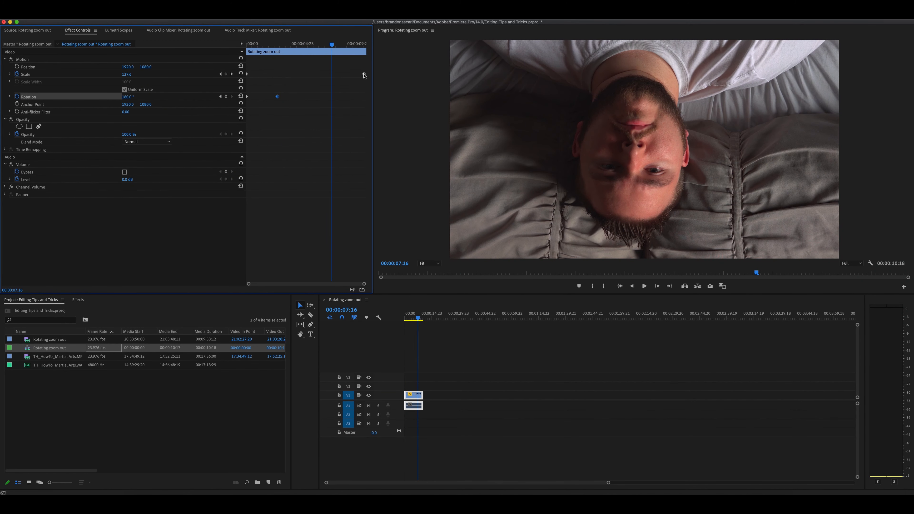
left_click(128, 74)
type("160")
key("Return")
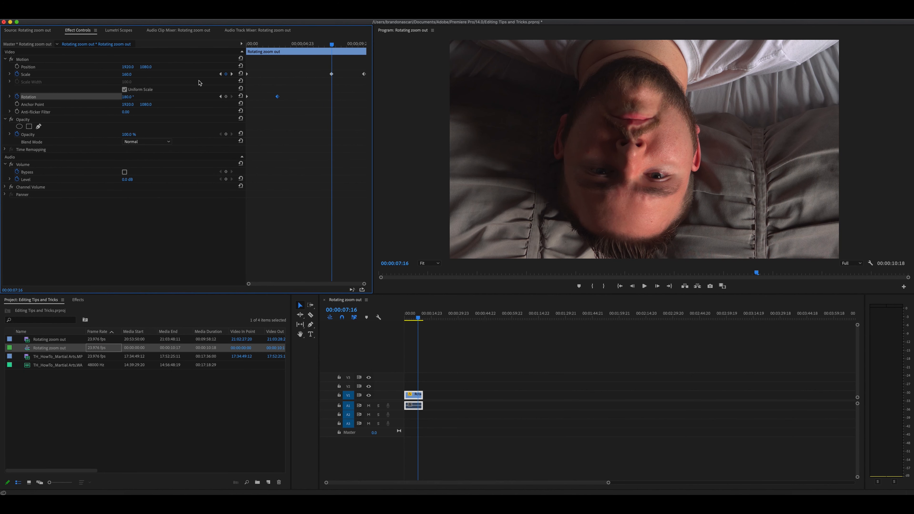
left_click(365, 74)
left_click_drag(337, 74, 370, 75)
Move the 180° Rotation keyframe to 00:00:07:16 and play the animation from the clip's start.
left_click_drag(277, 96, 331, 96)
left_click_drag(331, 45, 248, 45)
key("space")
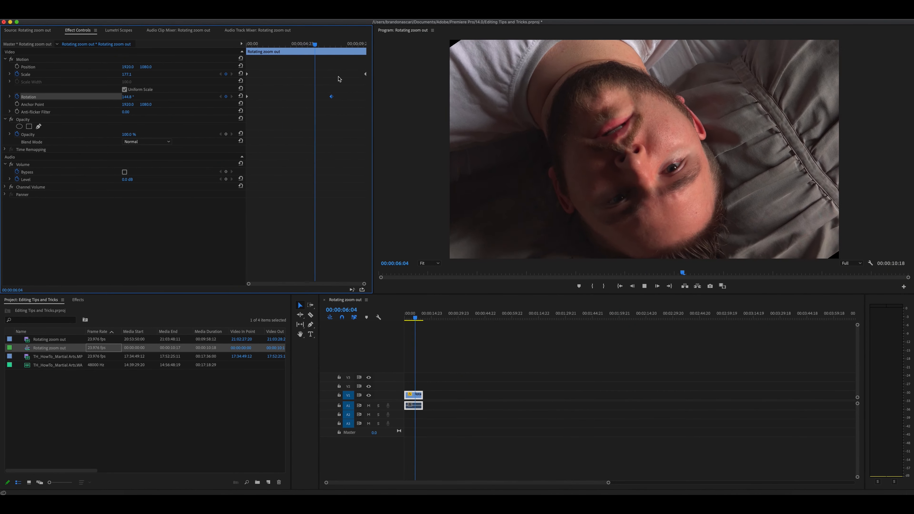
key("space")
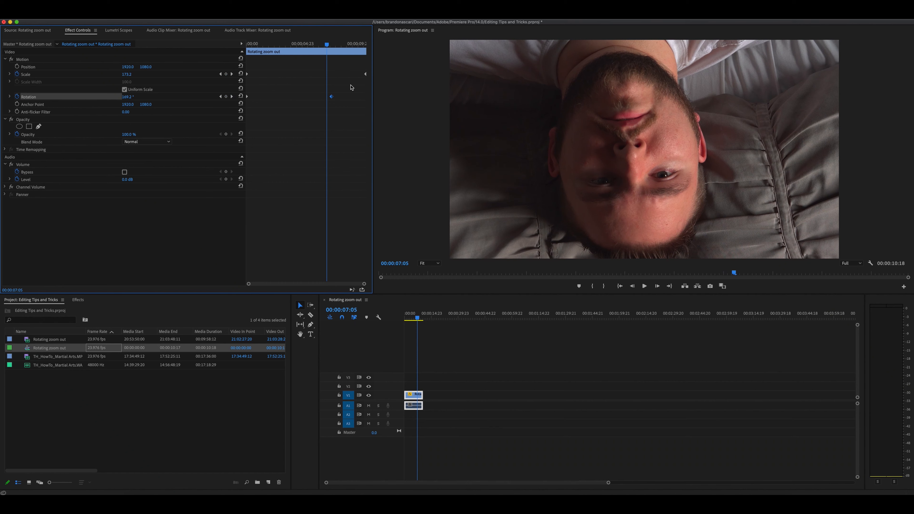
Add a Scale keyframe of 180 and move it to the clip's end, replacing the keyframe there.
left_click_drag(327, 45, 341, 50)
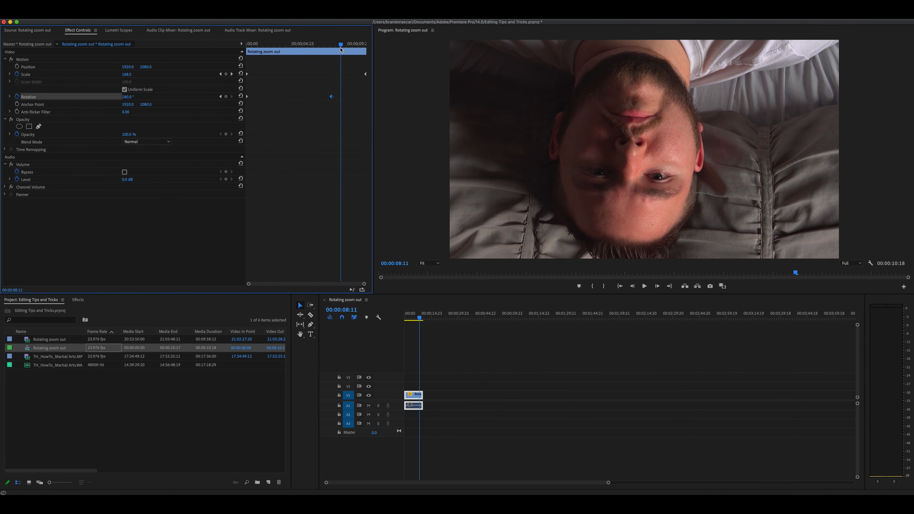
left_click(126, 75)
type("180")
key("Return")
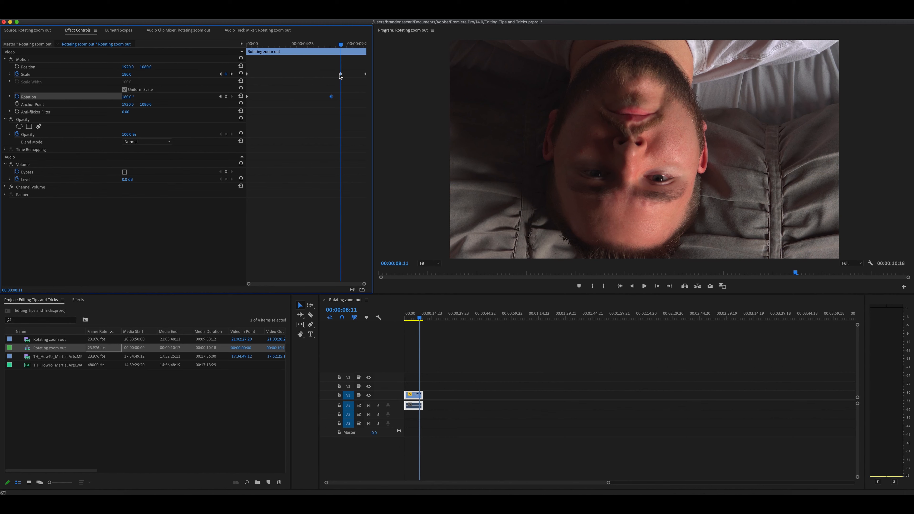
left_click_drag(360, 74, 370, 79)
Move the 180° Rotation keyframe to about 00:00:05:08, check the framing at 00:00:04:00, and delete that keyframe.
left_click_drag(341, 75, 305, 97)
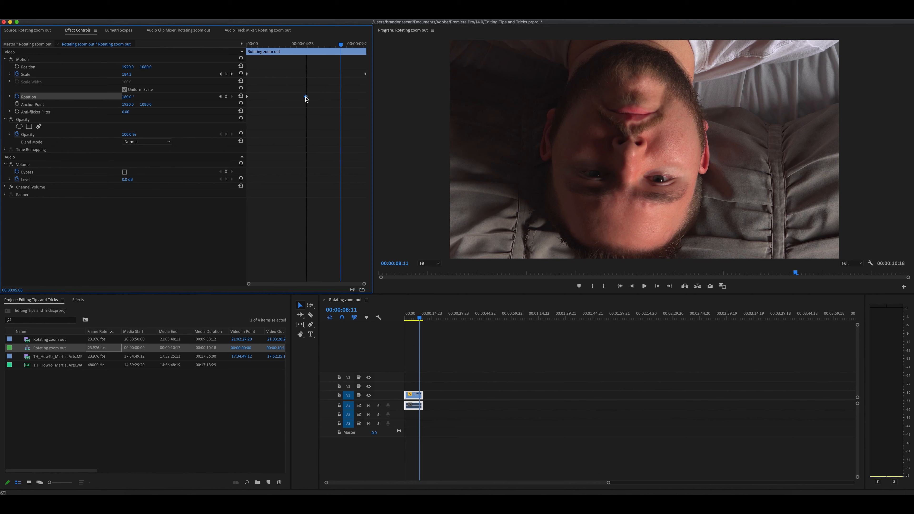
left_click_drag(344, 42, 291, 51)
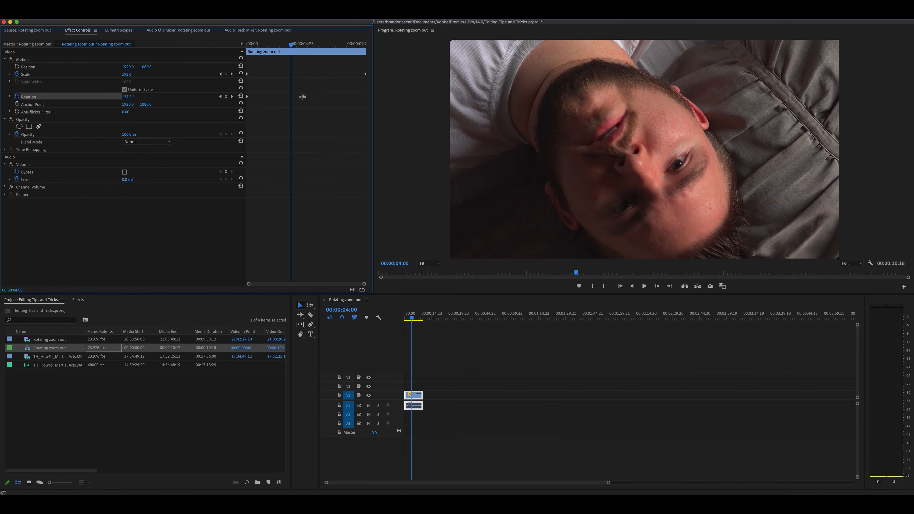
key("Delete")
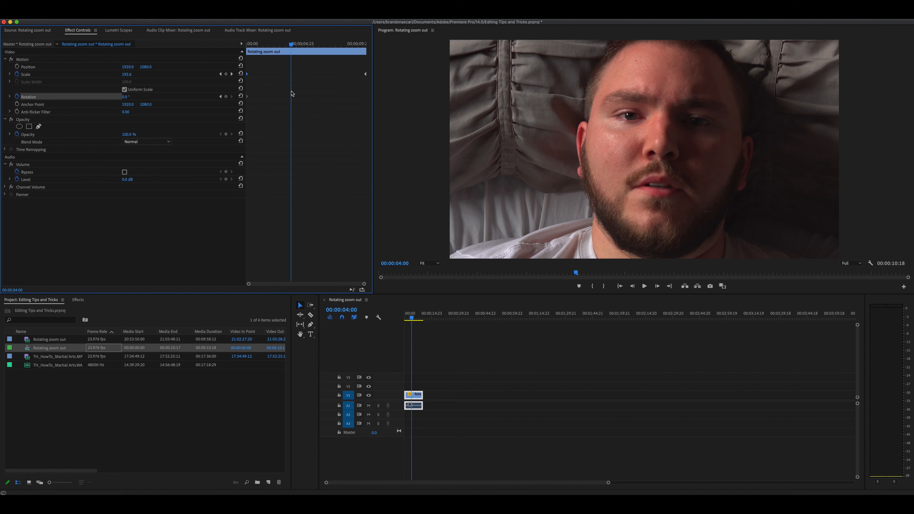
Replace the Scale keyframe at the clip's start with one of 225.
left_click(127, 74)
type("225")
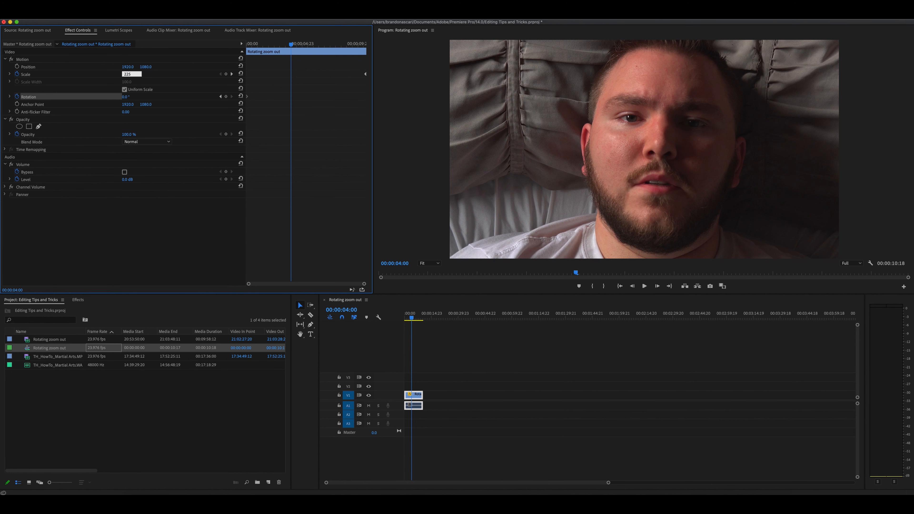
key("Return")
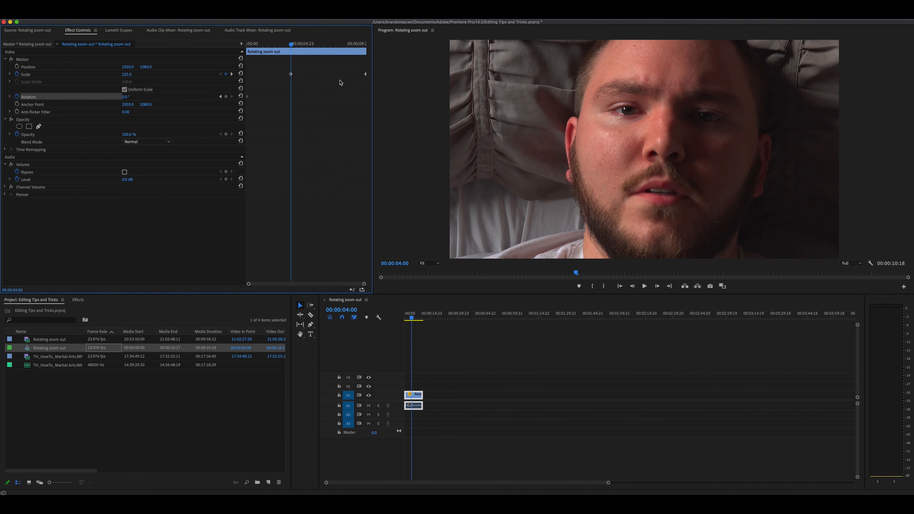
left_click(291, 74)
key("Delete")
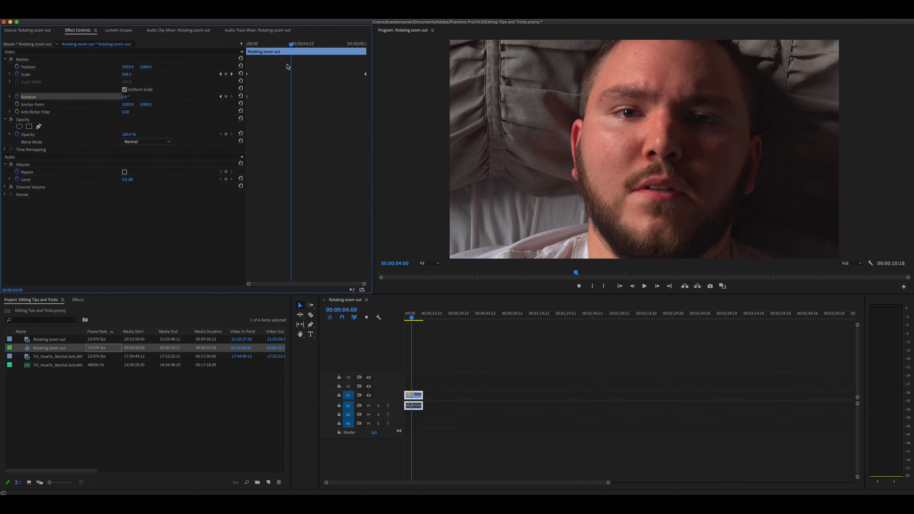
Delete the Scale keyframe at the clip's end and put a new Scale keyframe of 190 there.
left_click(365, 74)
key("Delete")
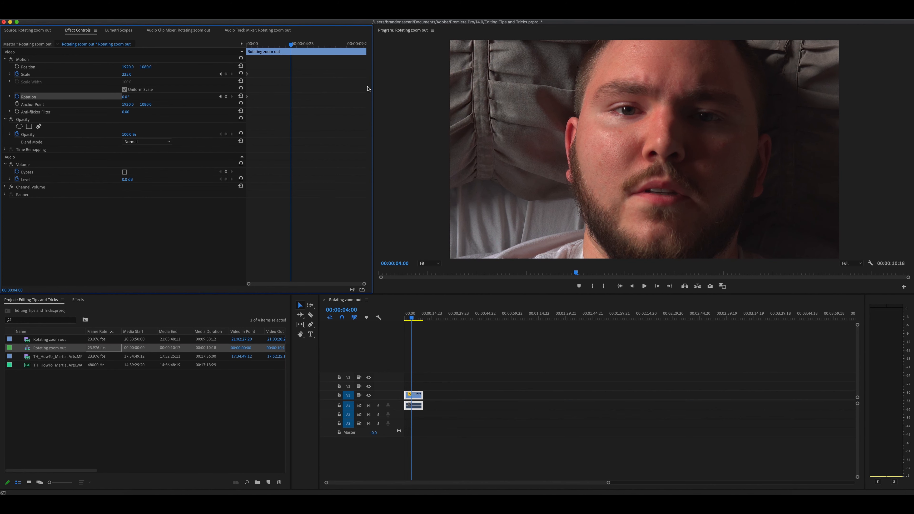
left_click(130, 73)
type("190")
key("Return")
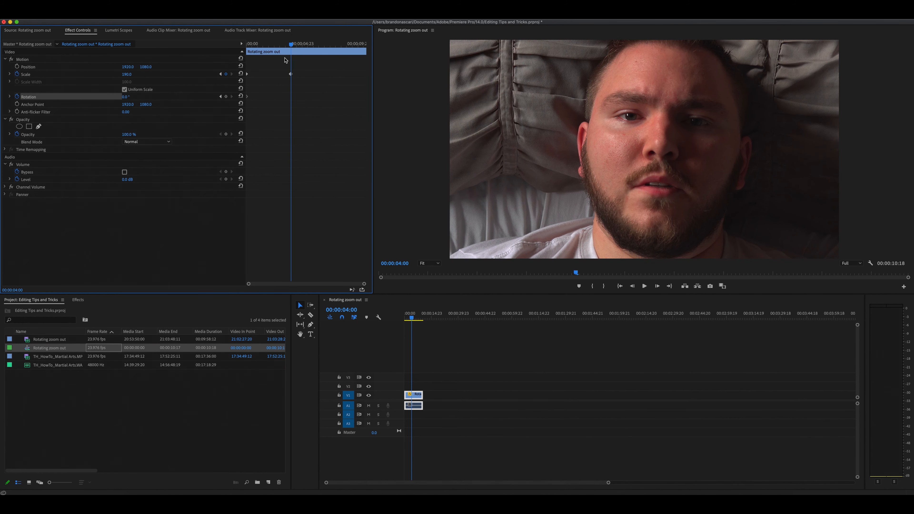
left_click_drag(292, 75, 382, 76)
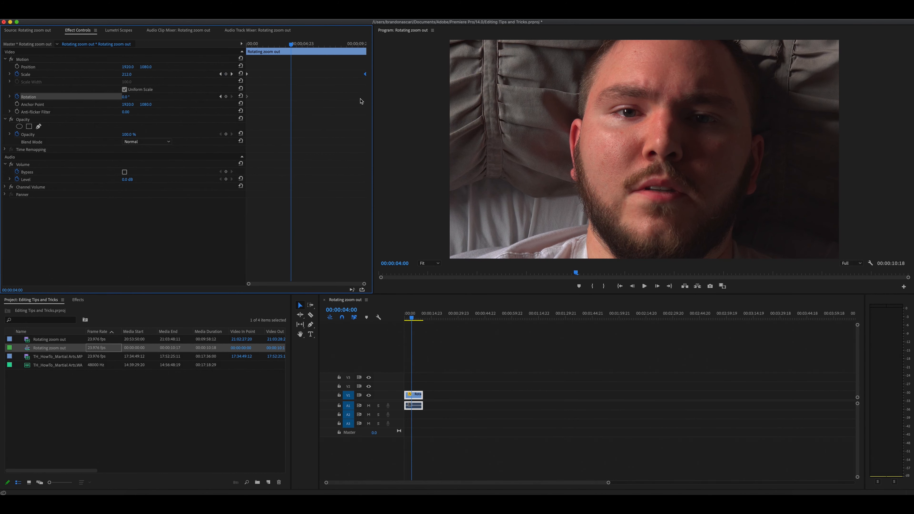
Add a Rotation keyframe of about 165°, move it to the clip's end, and play the clip from its start.
mouse_move(291, 45)
left_mouse_down()
mouse_move(246, 55)
mouse_move(299, 55)
left_mouse_up()
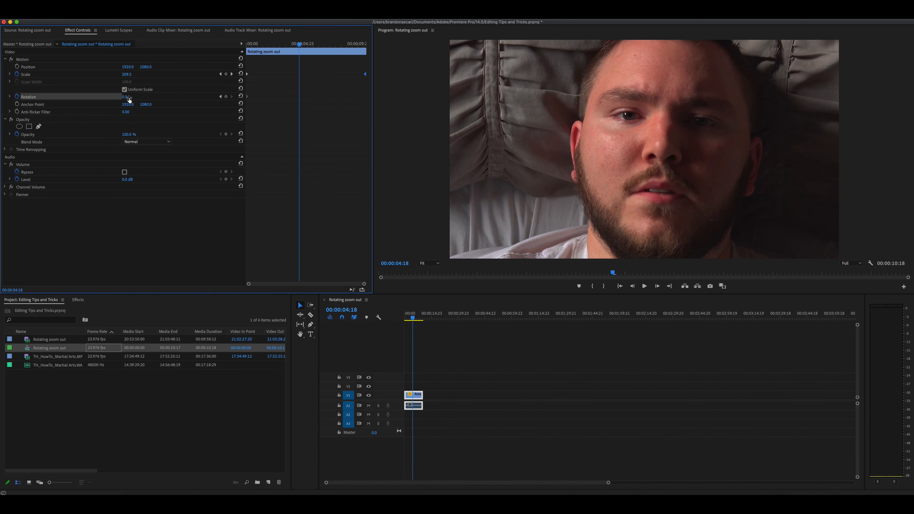
left_click_drag(123, 97, 183, 96)
left_click_drag(298, 96, 365, 96)
left_click_drag(300, 45, 214, 49)
key("space")
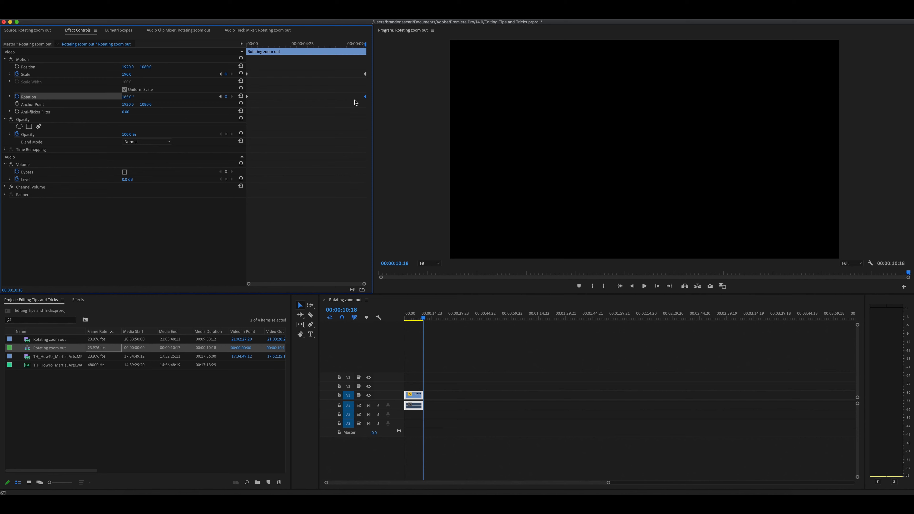
Delete both existing Rotation keyframes and add a Rotation keyframe of 84° at the clip's start.
key("Delete")
left_click_drag(257, 98, 242, 103)
left_click(276, 46)
left_click_drag(275, 45, 244, 52)
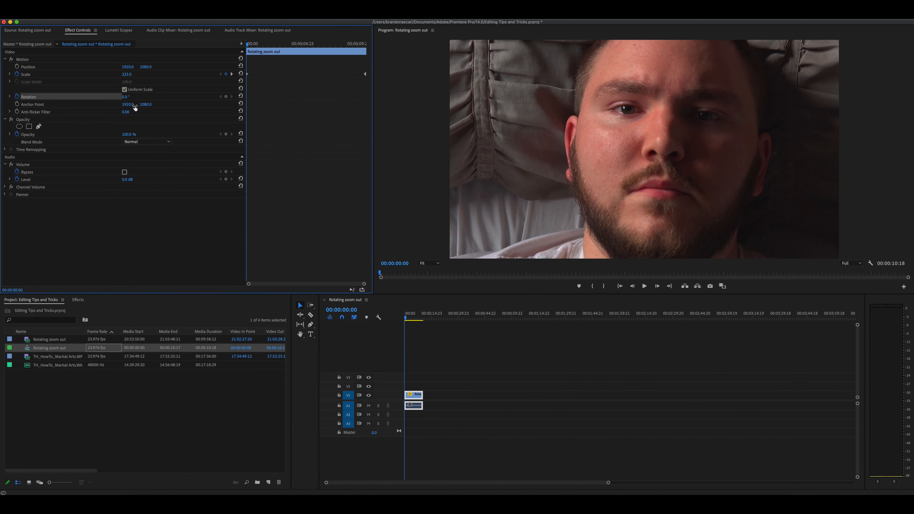
left_click_drag(125, 97, 155, 97)
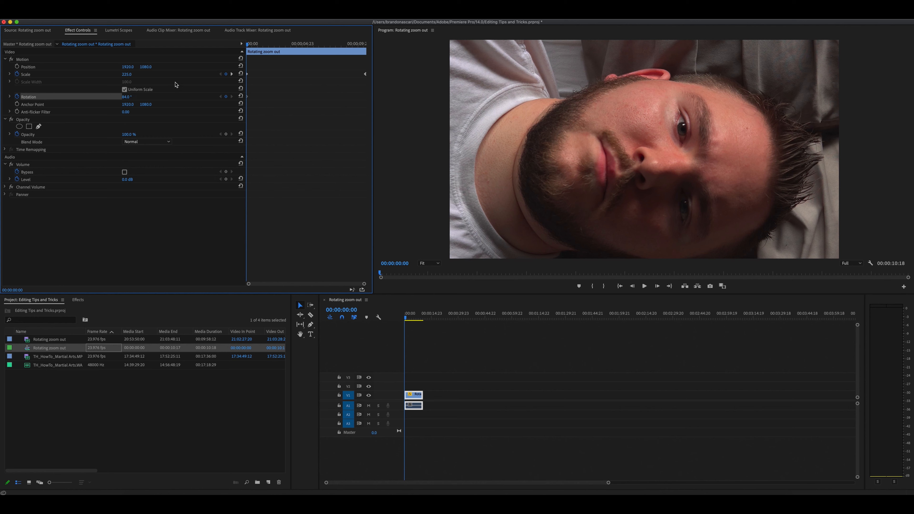
Add a Rotation keyframe of 0° at 00:00:10:16 and play the animation from the clip's start.
left_click_drag(247, 45, 365, 45)
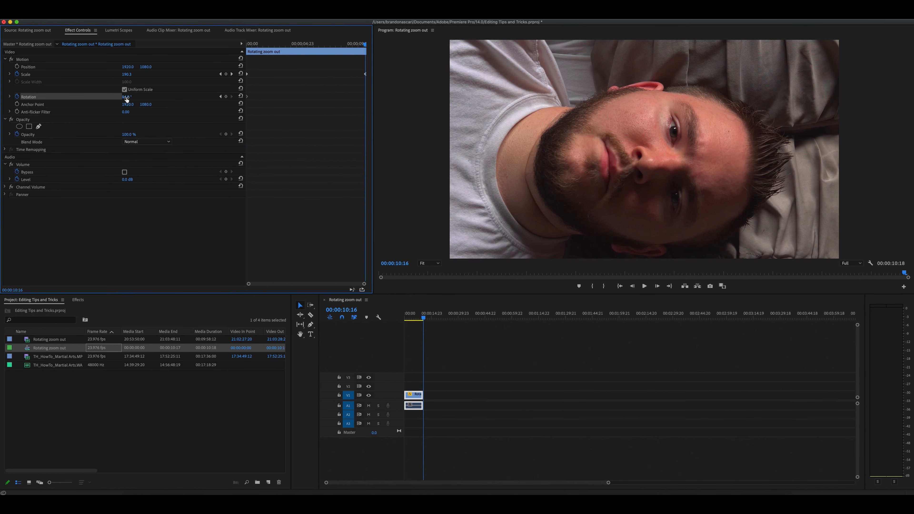
left_click_drag(127, 97, 96, 96)
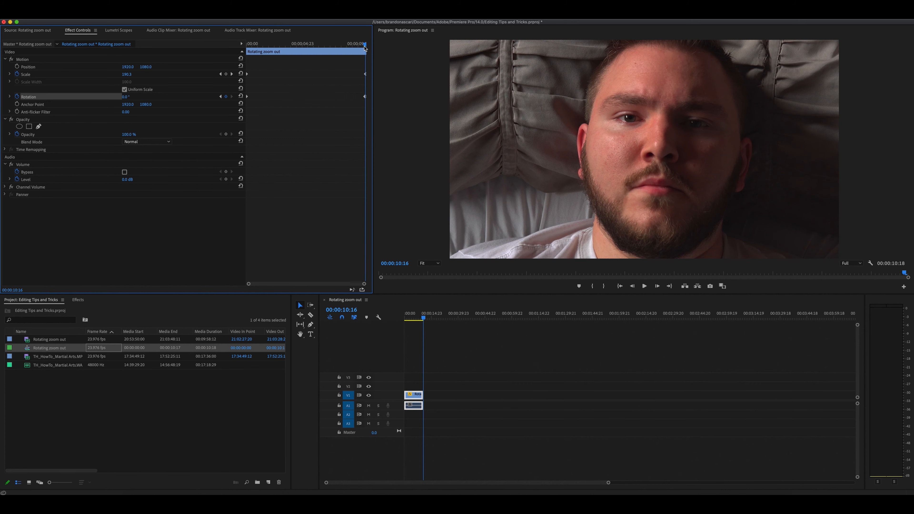
left_click_drag(365, 45, 237, 55)
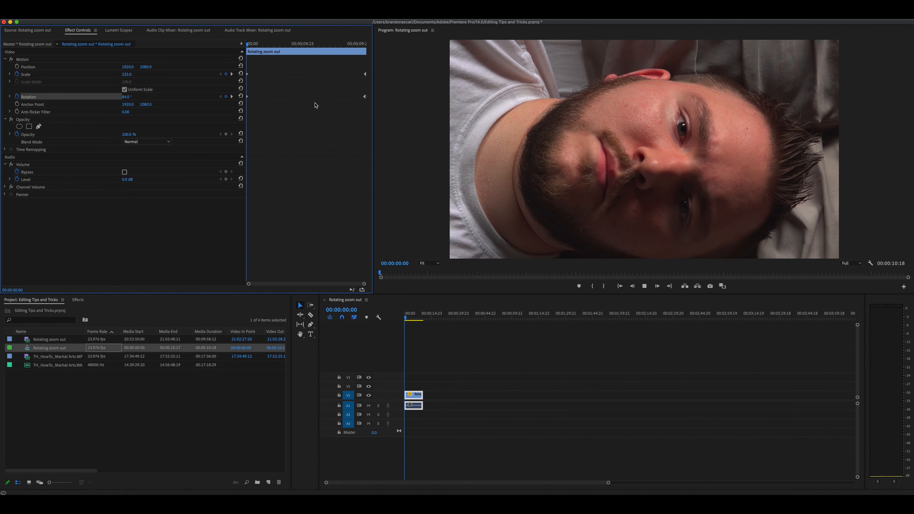
key("space")
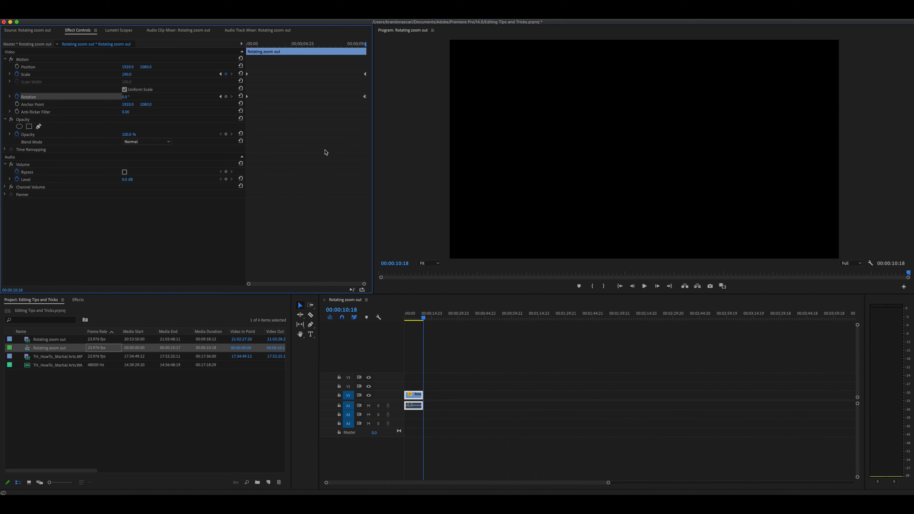
key("space")
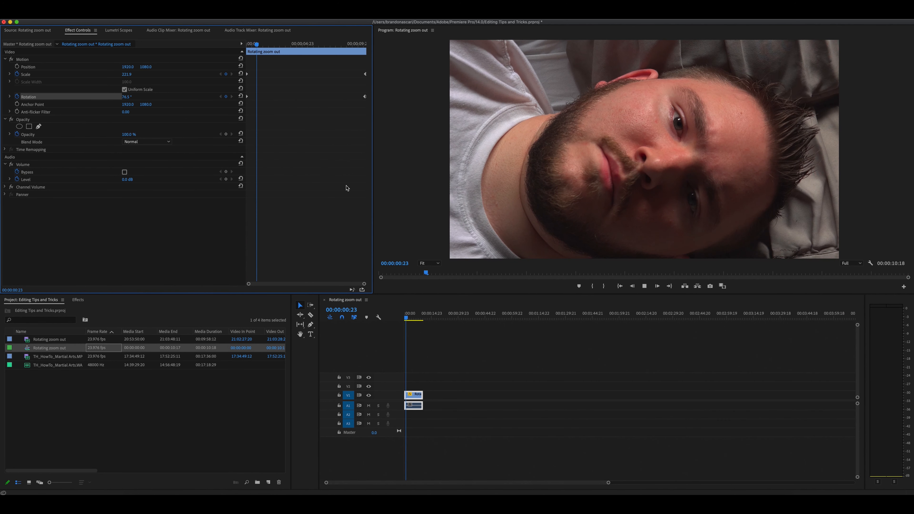
Stop playback, set the program playback resolution to 1/8, and play the sequence from its start.
key("space")
left_click(851, 263)
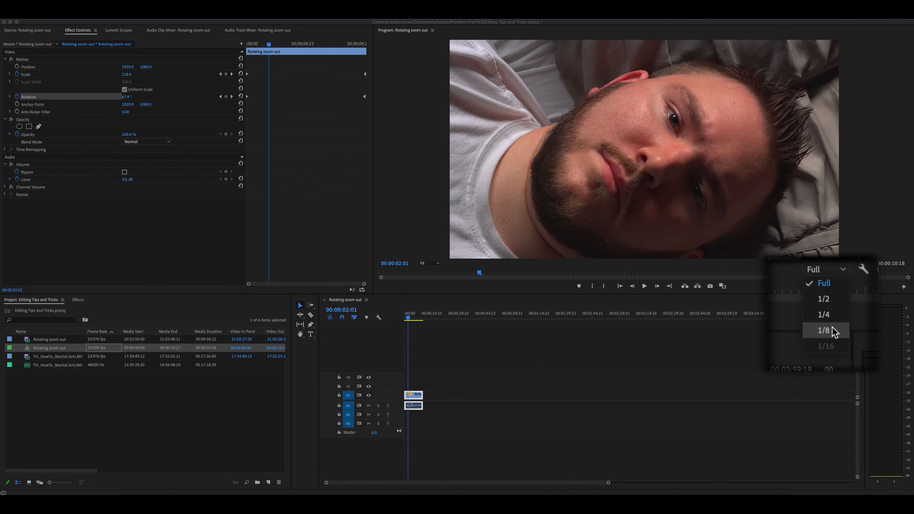
left_click(822, 332)
left_click(402, 321)
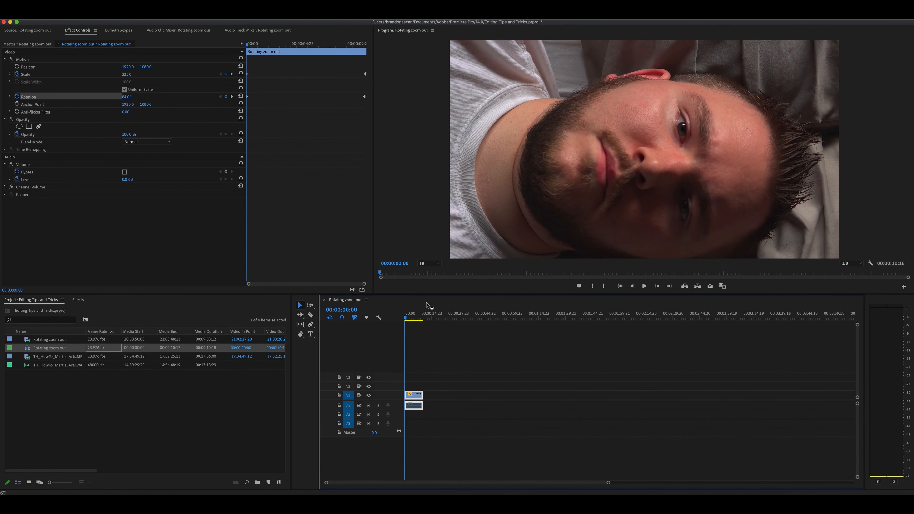
key("space")
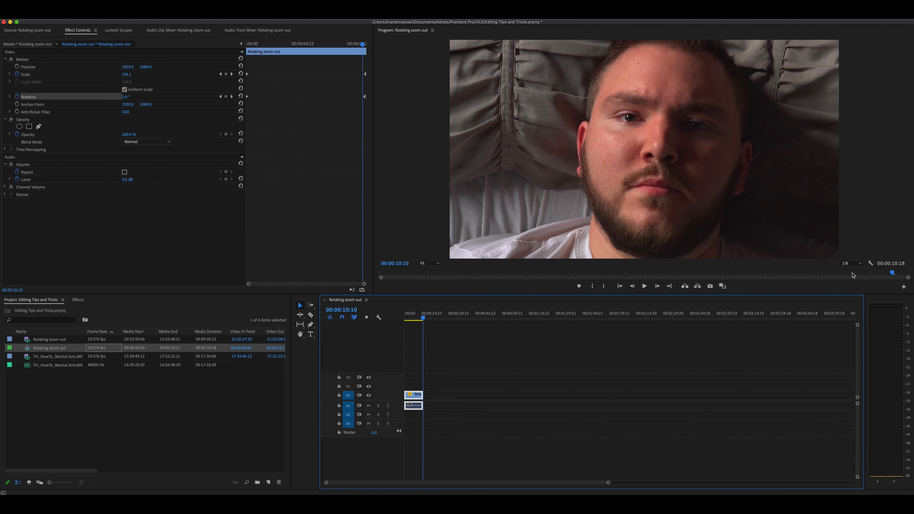
Set the program playback resolution to 1/2.
left_click(856, 264)
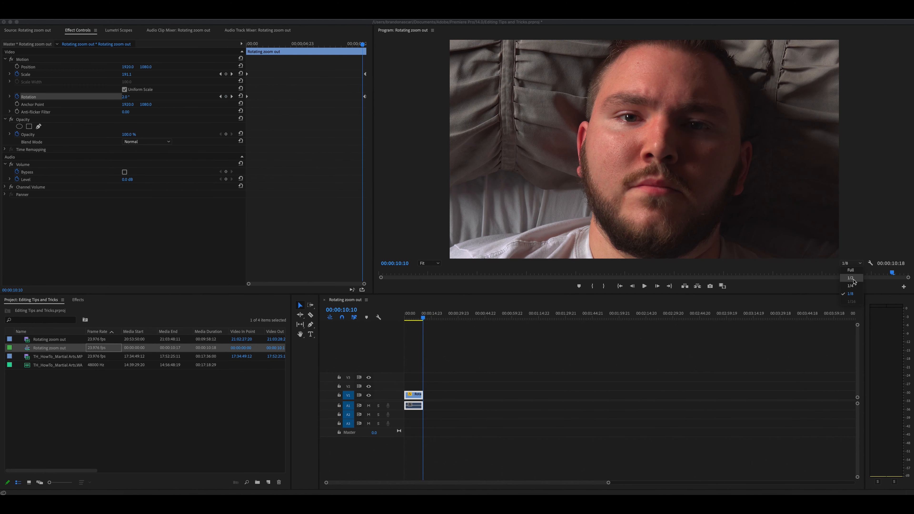
left_click(554, 303)
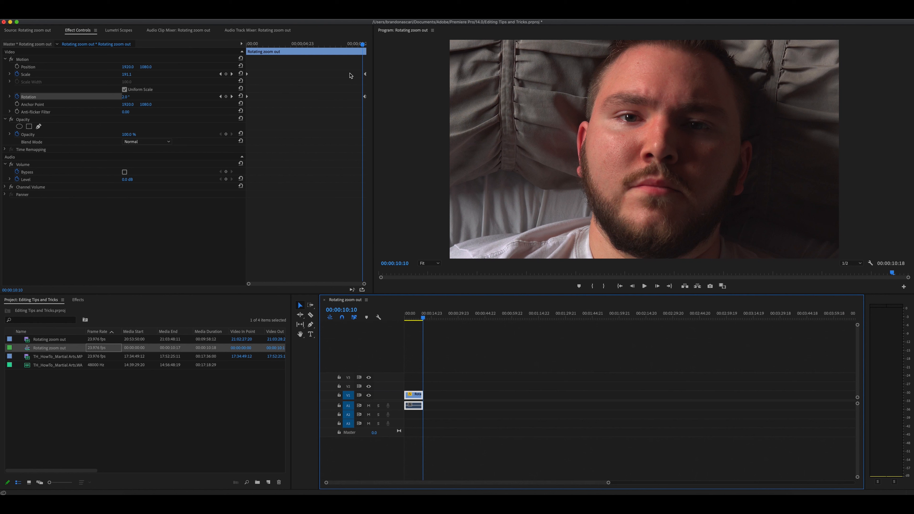
Delete all Scale and Rotation keyframes at the clip's end and start.
left_click_drag(353, 72, 367, 102)
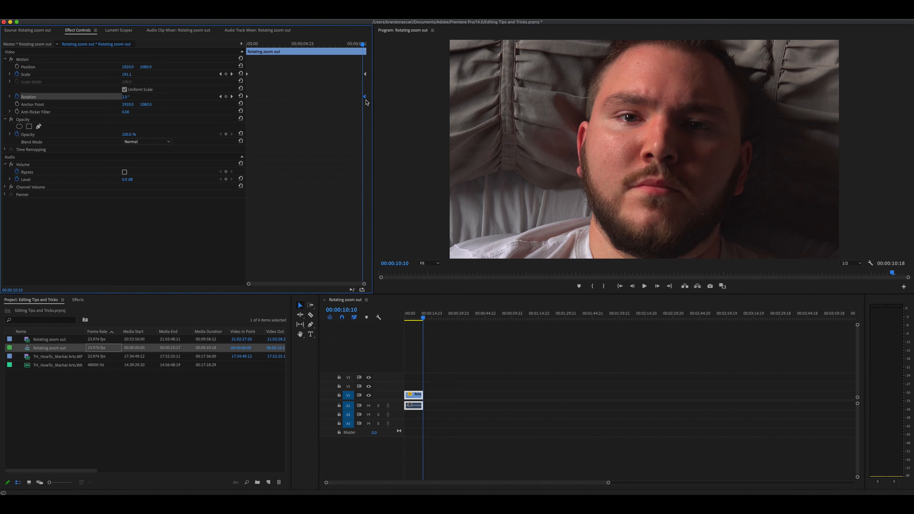
key("Delete")
left_click_drag(355, 68, 367, 82)
key("Delete")
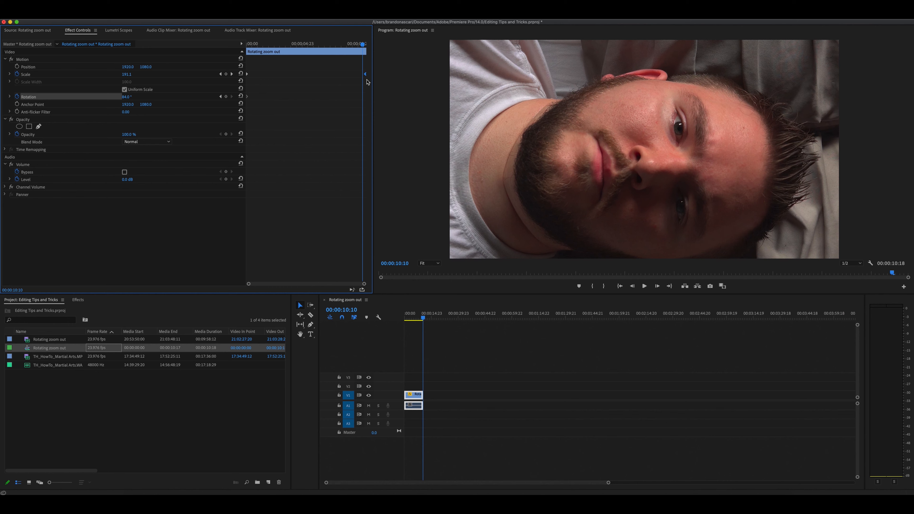
left_click_drag(259, 71, 247, 104)
key("Delete")
key("Delete")
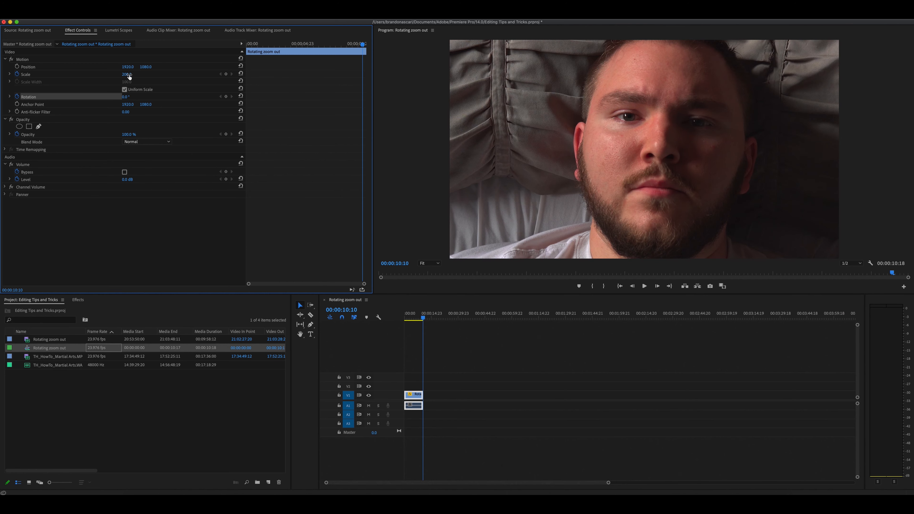
Turn off keyframing for Scale and Rotation and set the clip's Scale to 100.
left_click(129, 75)
left_click(17, 74)
left_click(129, 75)
type("100")
key("Return")
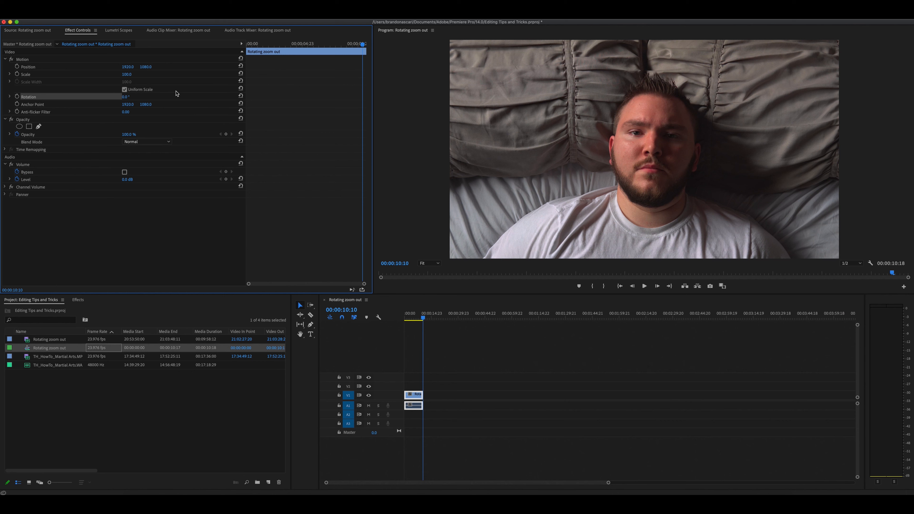
Keyframe Scale from 100 at the clip's start to 120 at its end and play the clip from its start.
left_click_drag(364, 48, 206, 53)
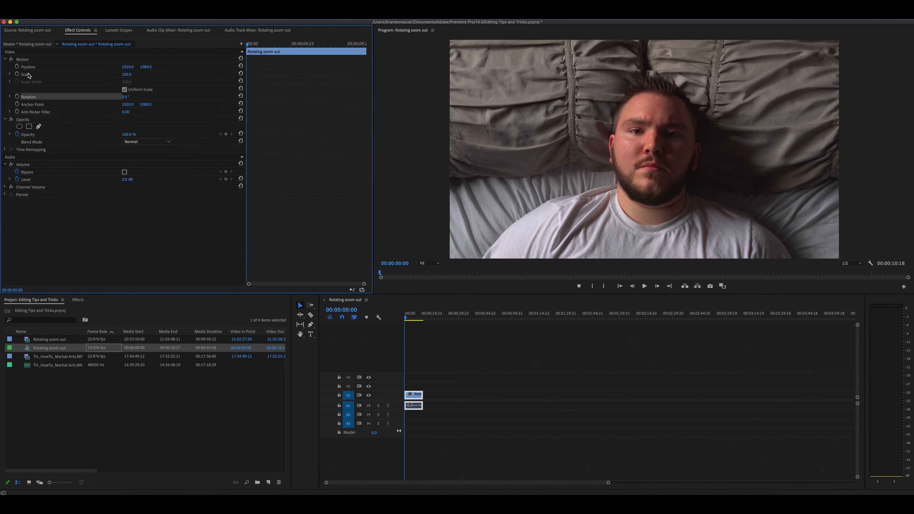
left_click(16, 74)
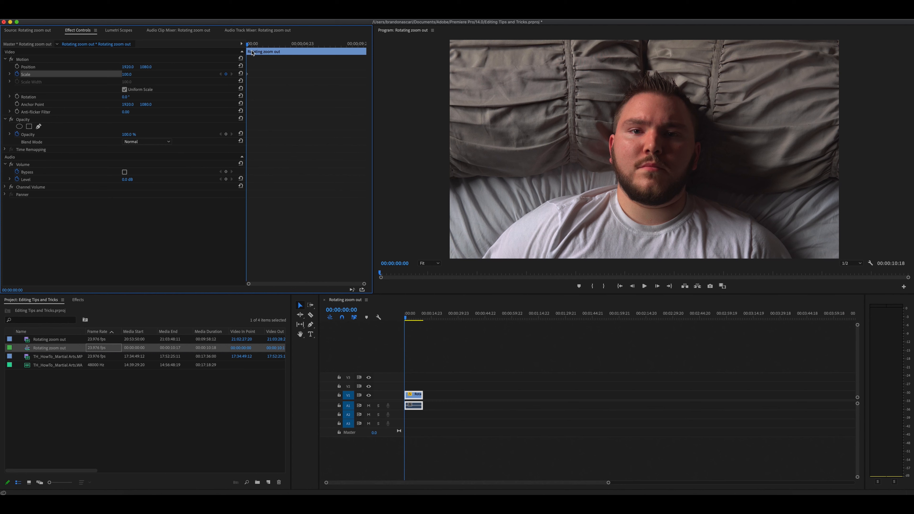
left_click_drag(249, 46, 324, 62)
left_click(126, 75)
type("120")
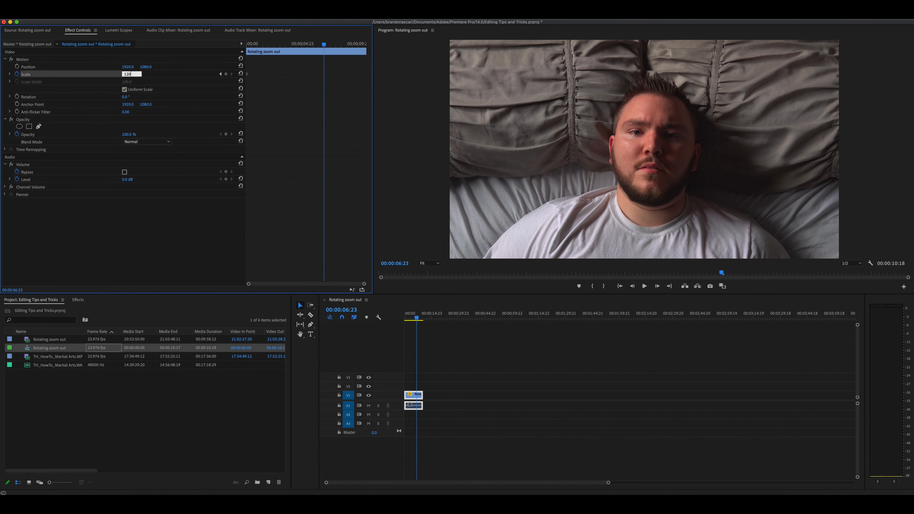
key("Return")
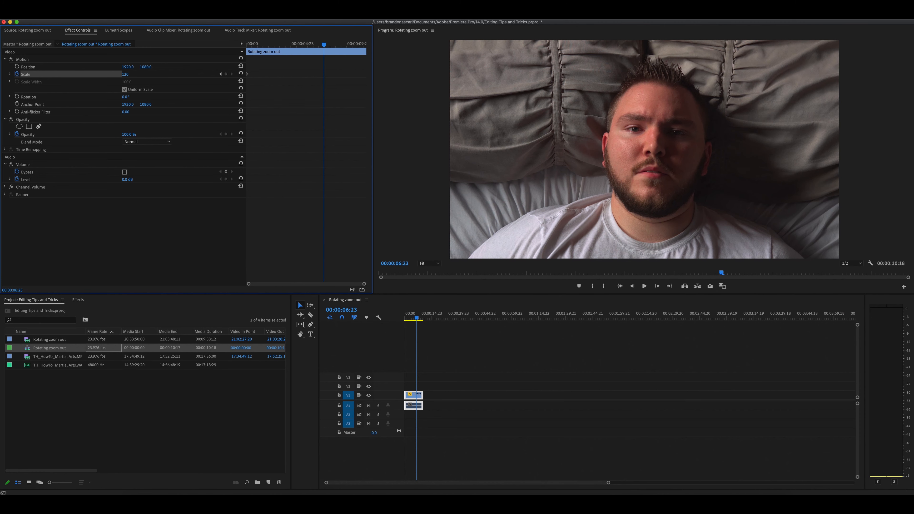
left_click_drag(324, 74, 374, 79)
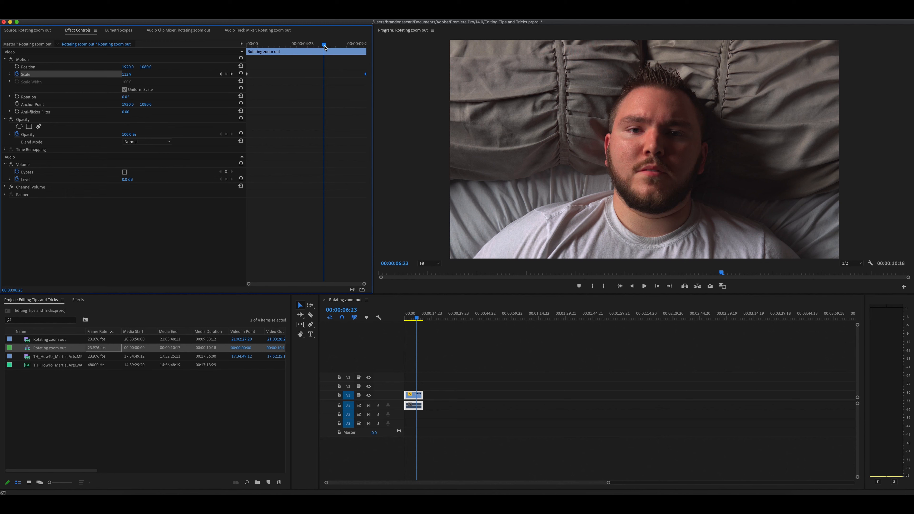
left_click_drag(325, 46, 215, 49)
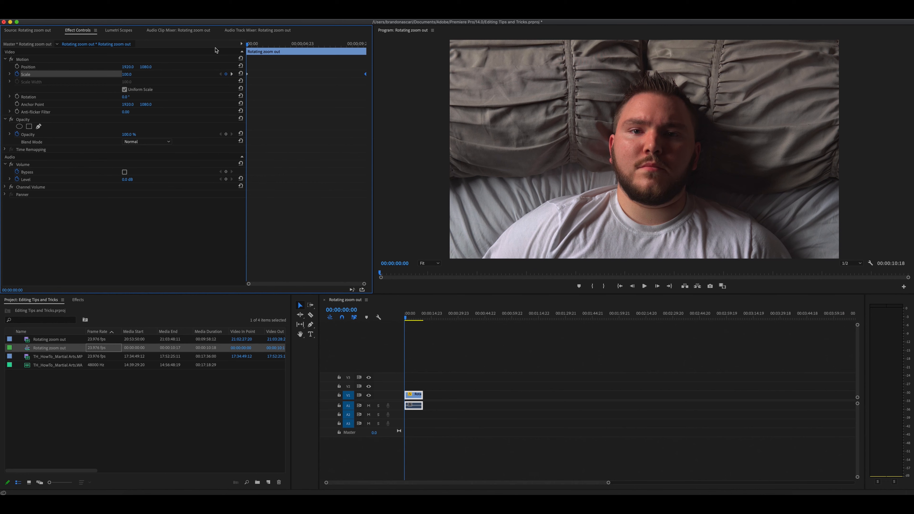
key("space")
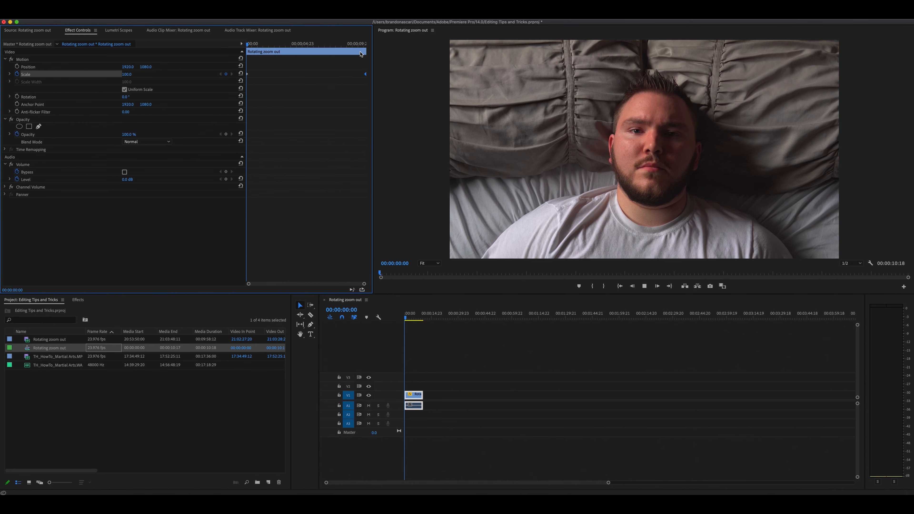
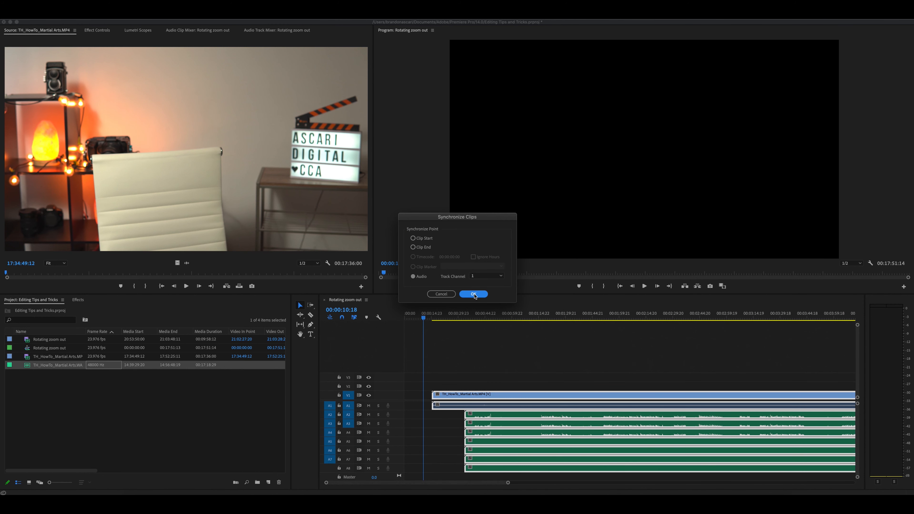
Synchronize the selected video and audio clips by Audio on track channel 1 and play the sequence from 00:01:49:21.
left_click(473, 294)
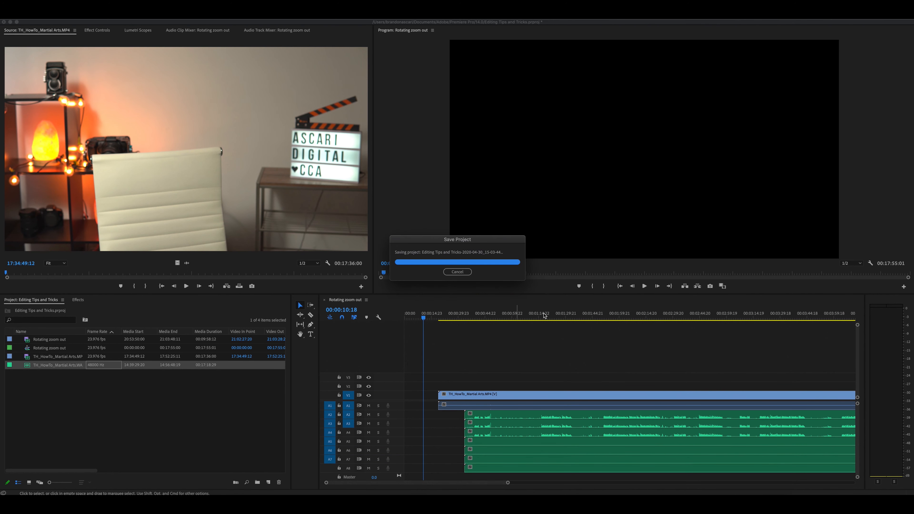
left_click_drag(613, 320, 603, 323)
key("XF86AudioRaiseVolume")
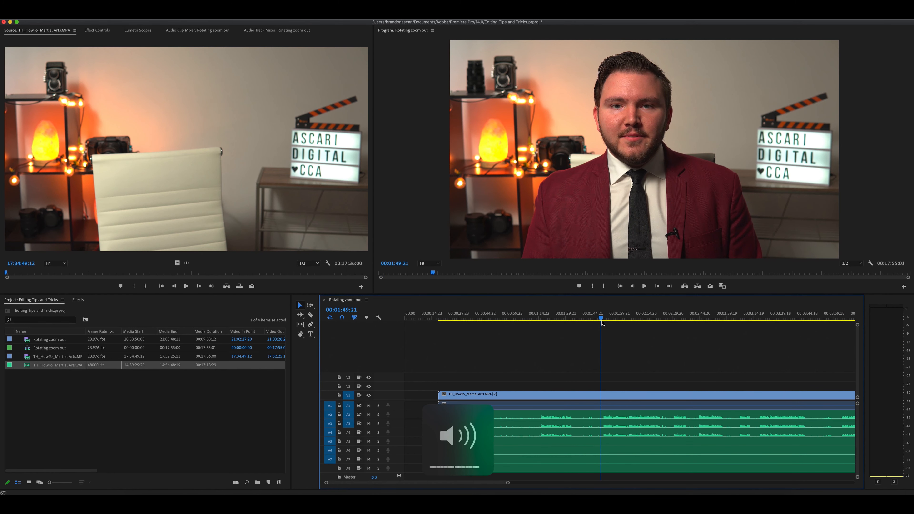
key("space")
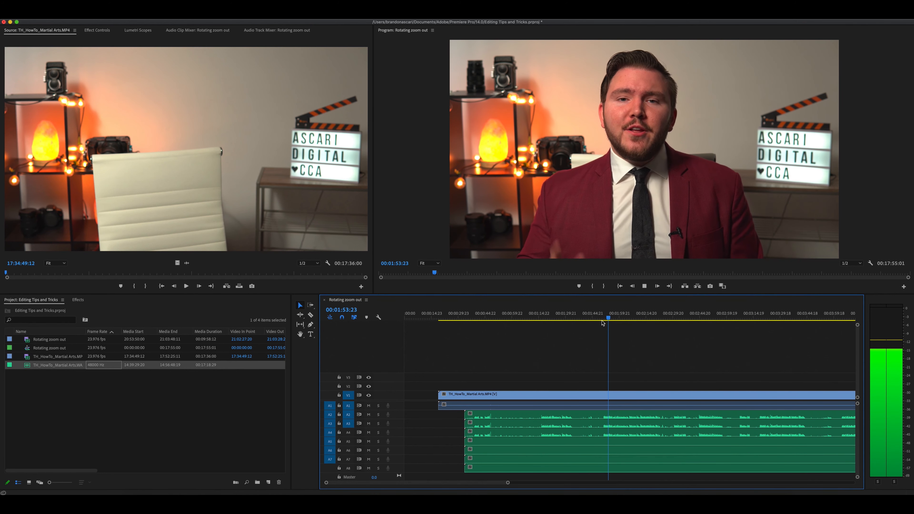
Stop playback and trim the starts of the synchronized video and audio clips to 00:01:54:06.
key("space")
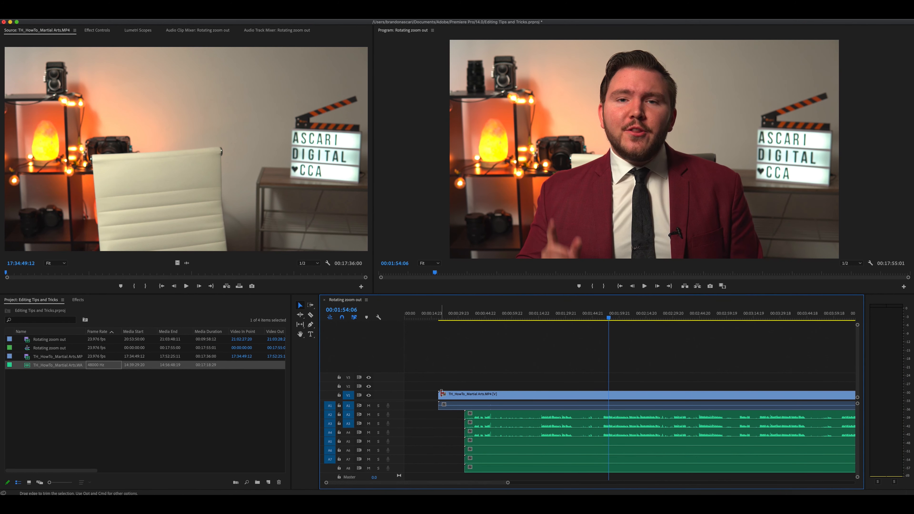
left_click_drag(440, 394, 609, 395)
left_click_drag(465, 422, 608, 423)
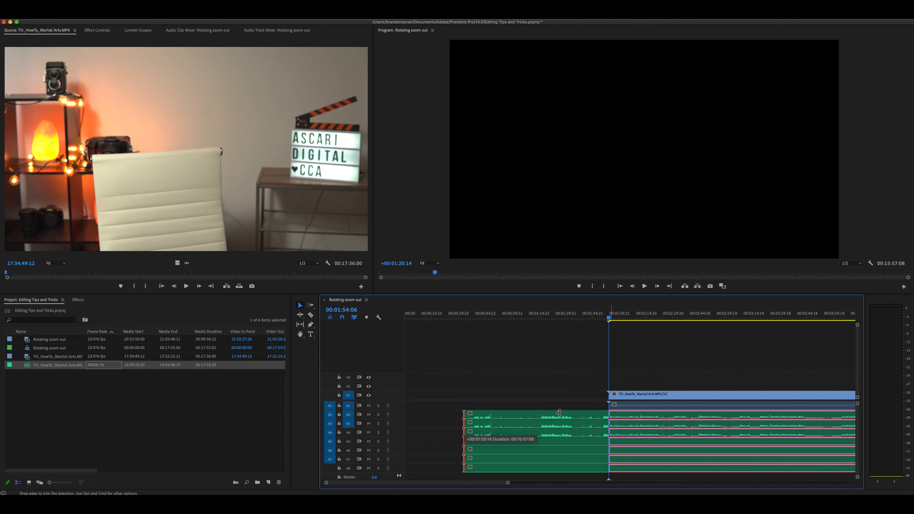
left_click_drag(489, 395, 489, 395)
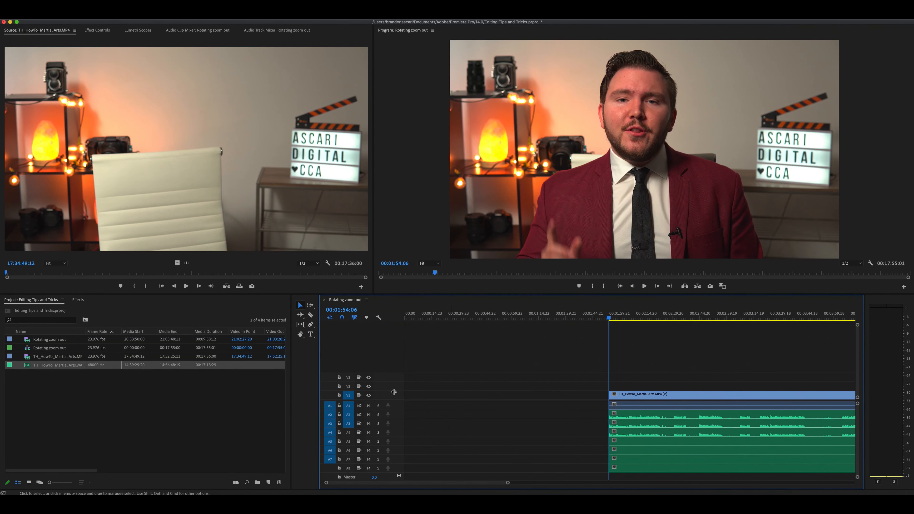
Lock track V1, delete the video clip's camera audio on A1, and unlock V1.
left_click(339, 396)
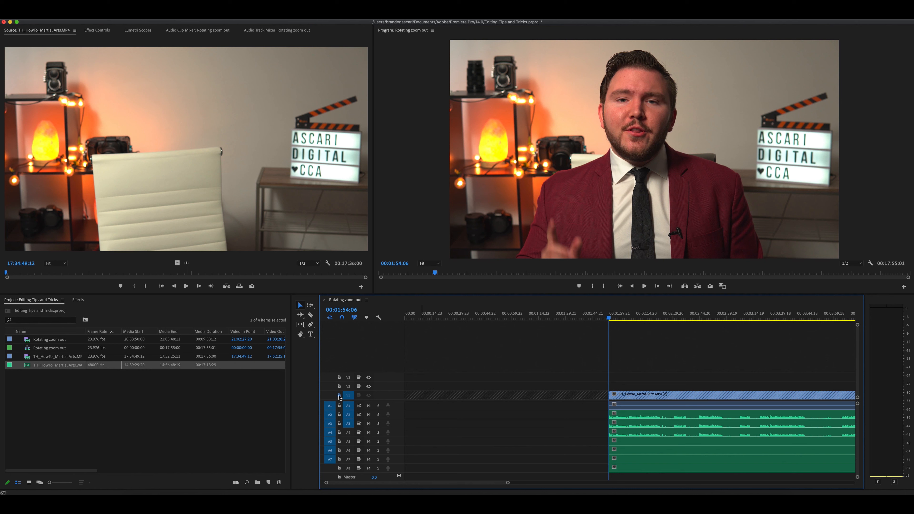
left_click(637, 406)
key("Delete")
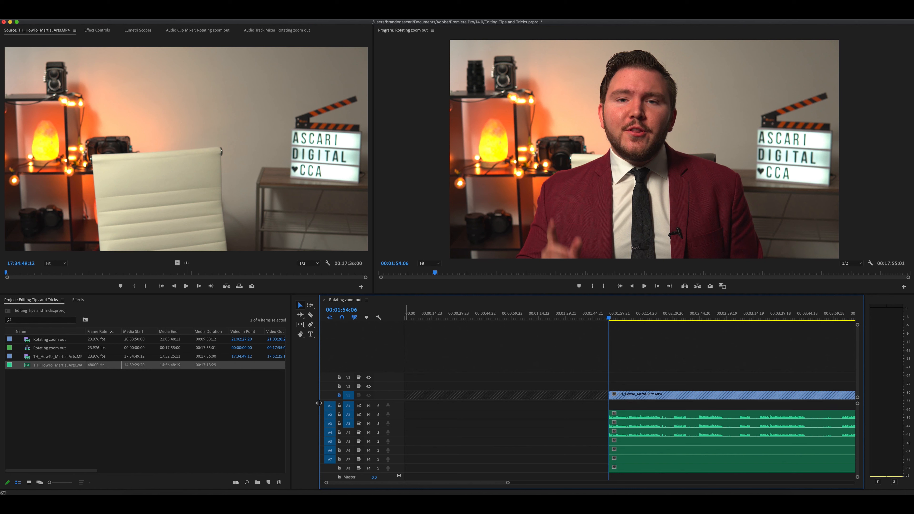
left_click(339, 396)
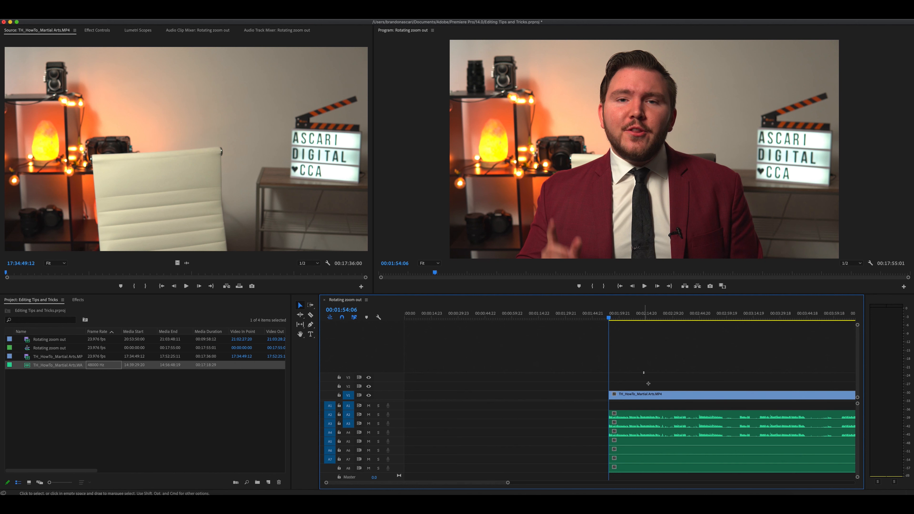
Shift the trimmed video and audio clips together to the start of the sequence.
left_click_drag(648, 383, 444, 389)
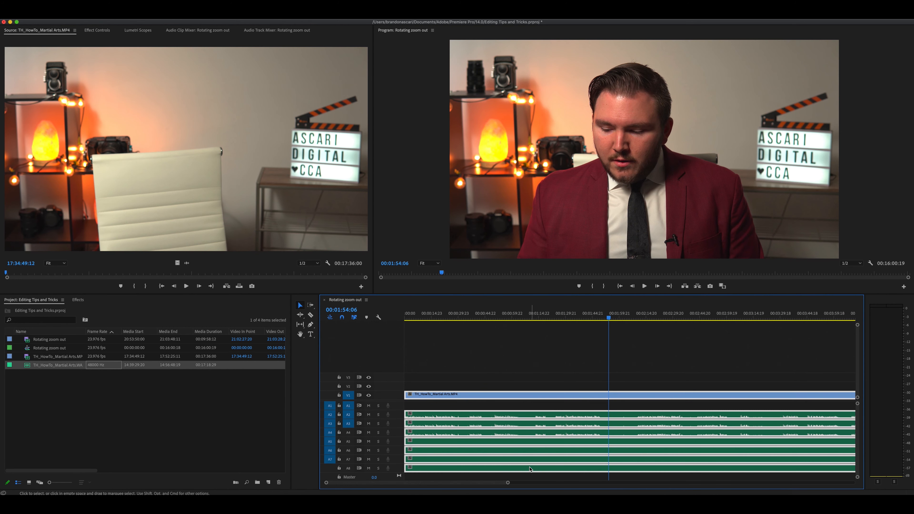
left_click_drag(561, 483, 752, 483)
left_click(559, 369)
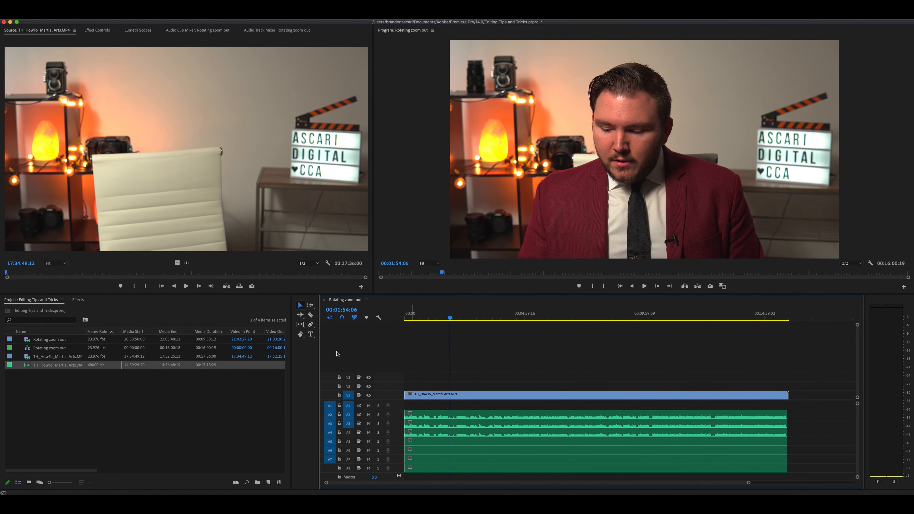
Cut the video and audio clips at 00:01:54:06 with the Razor tool and delete everything after the cut.
left_click(311, 316)
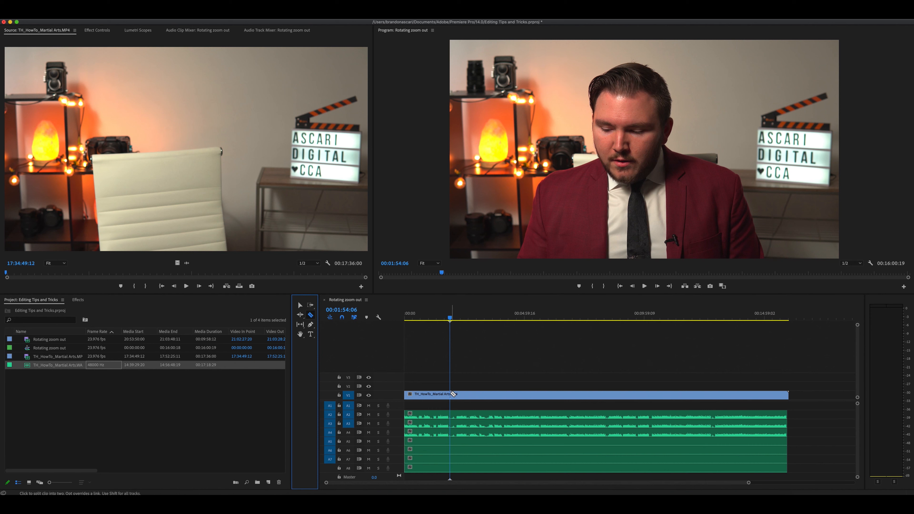
left_click(453, 415)
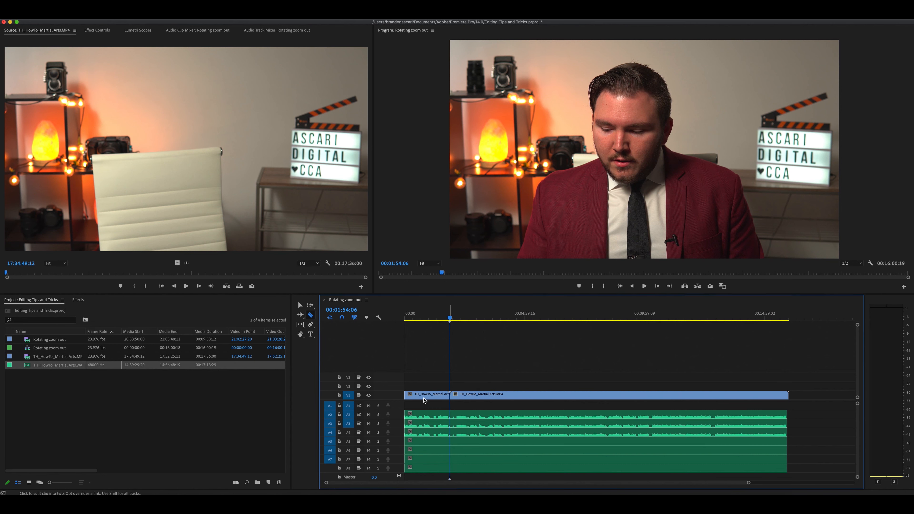
left_click(300, 306)
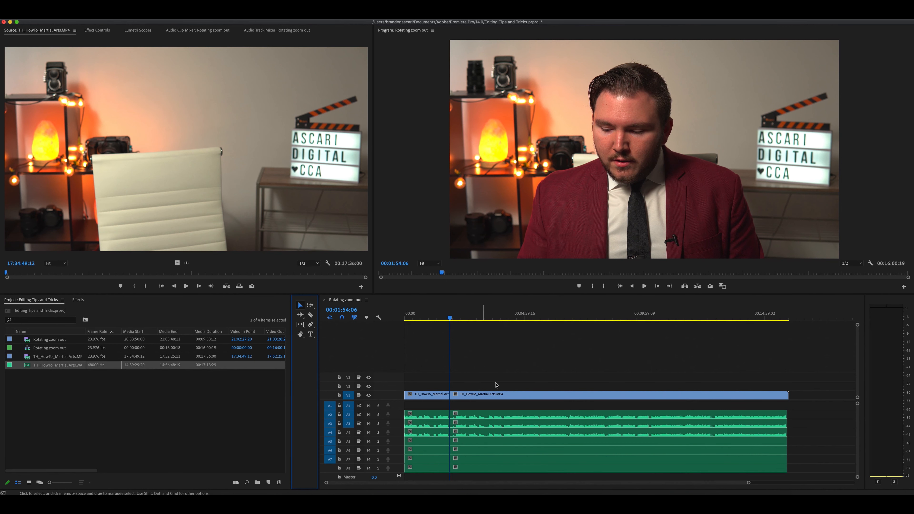
left_click(530, 426)
key("Delete")
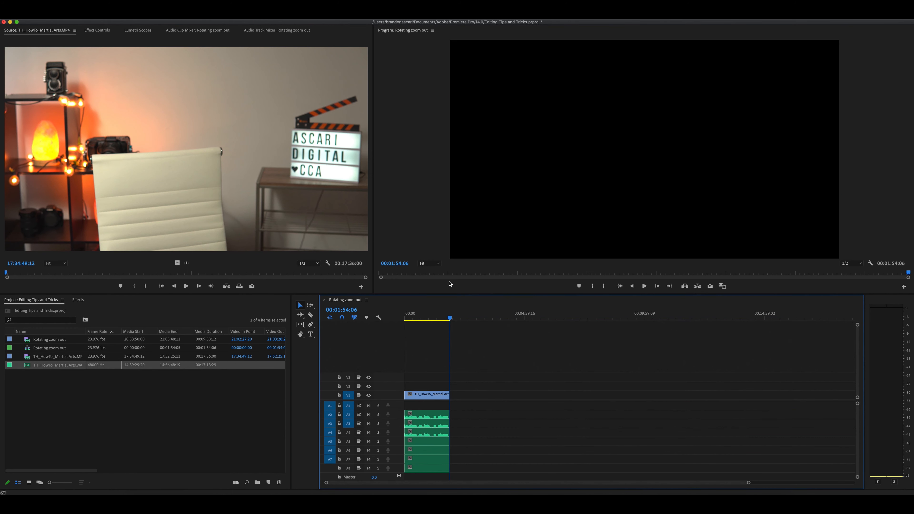
Copy the video clip on V1 and paste the copy at 00:02:12:05.
left_click_drag(451, 321, 426, 324)
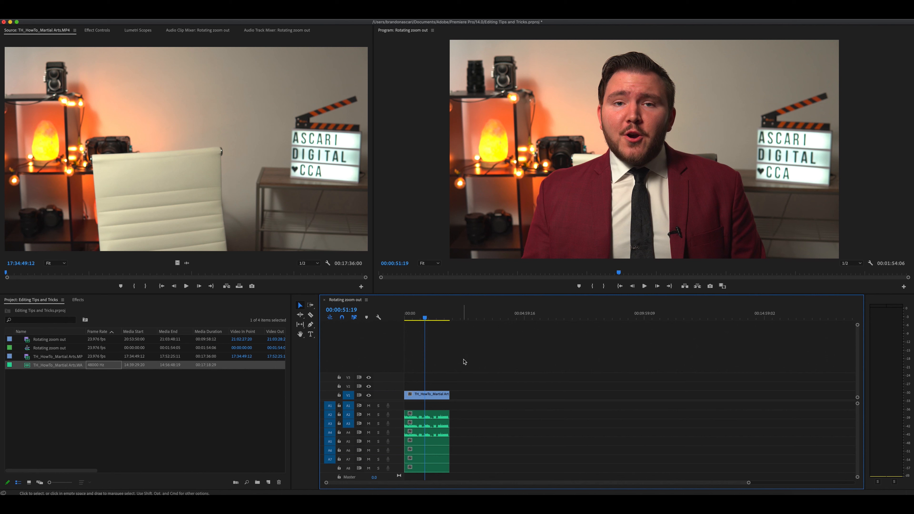
left_click(437, 396)
left_click_drag(437, 397, 437, 397)
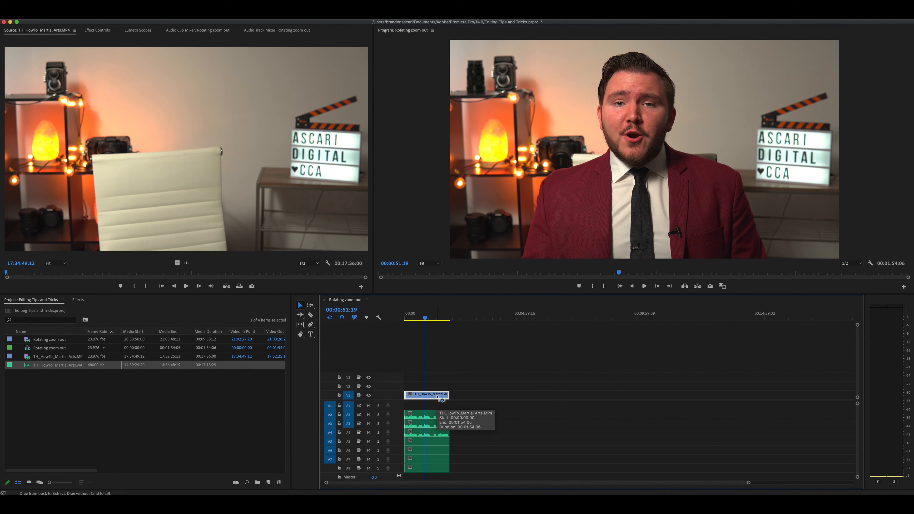
right_click(435, 396)
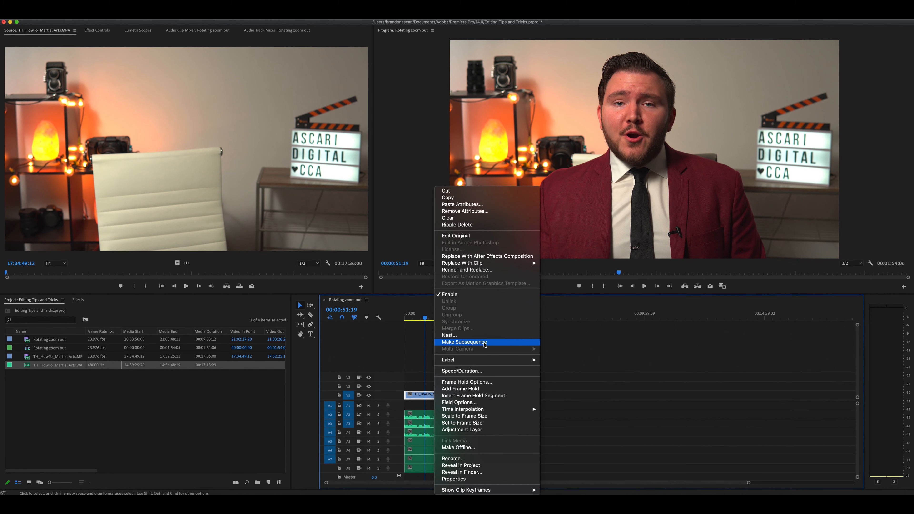
left_click(459, 198)
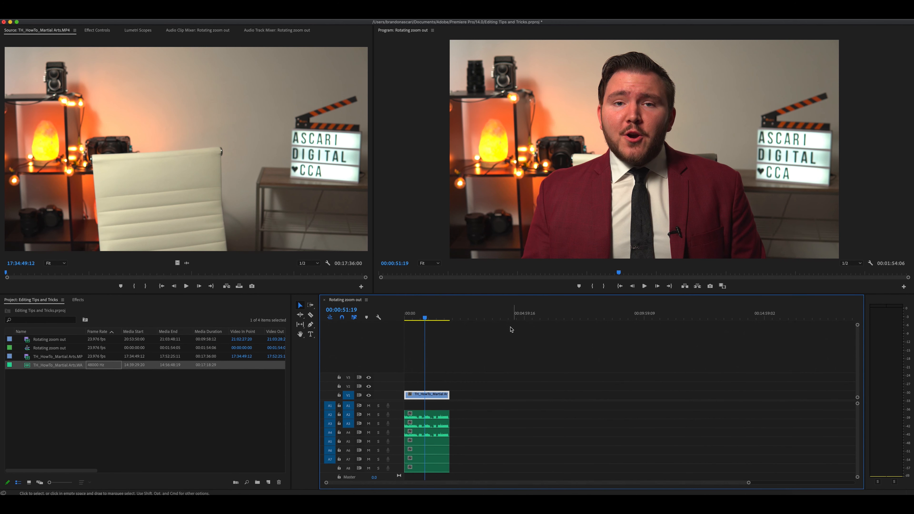
left_click(458, 318)
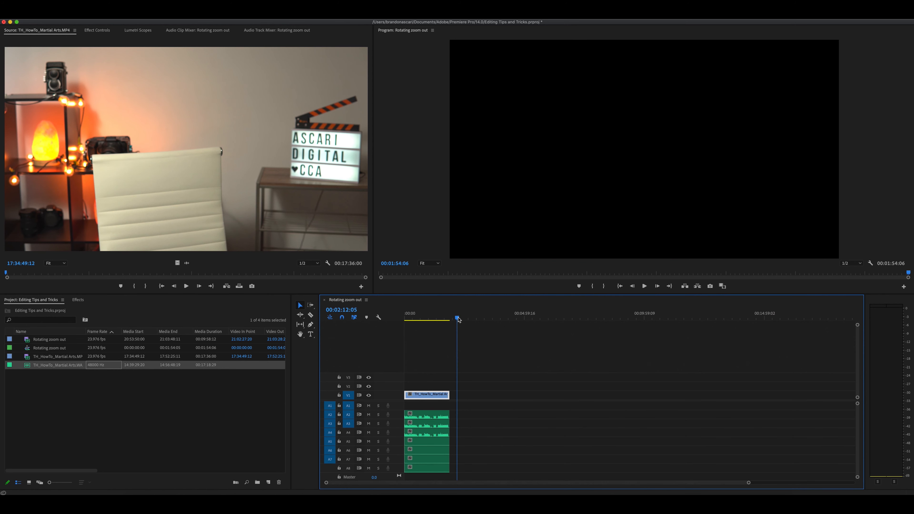
key("super+v")
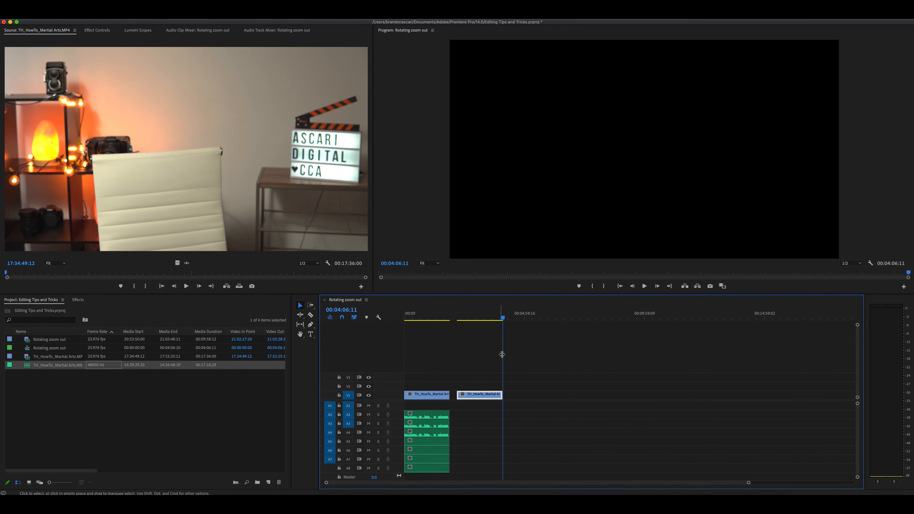
Place the pasted clip on V2 directly above the original and toggle V2's track output at 00:00:48:06.
left_click(523, 358)
left_click_drag(478, 397, 413, 386)
left_click(425, 319)
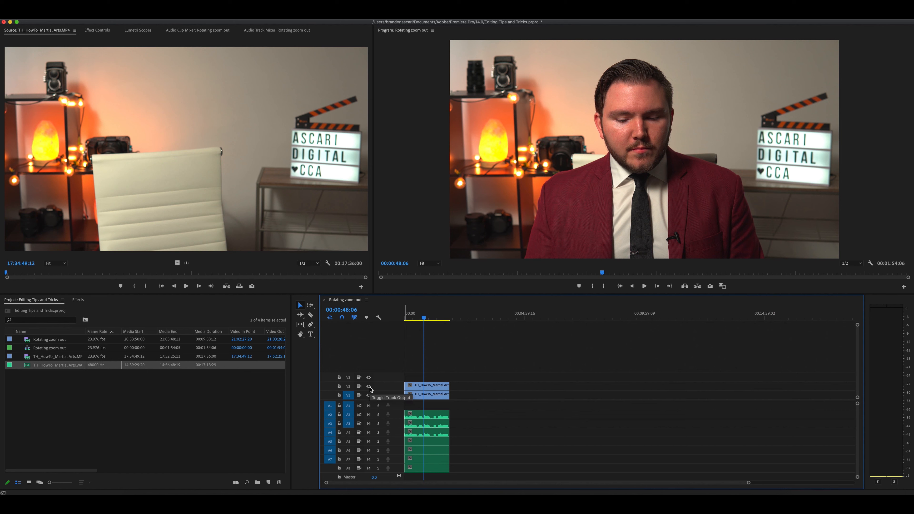
left_click(369, 387)
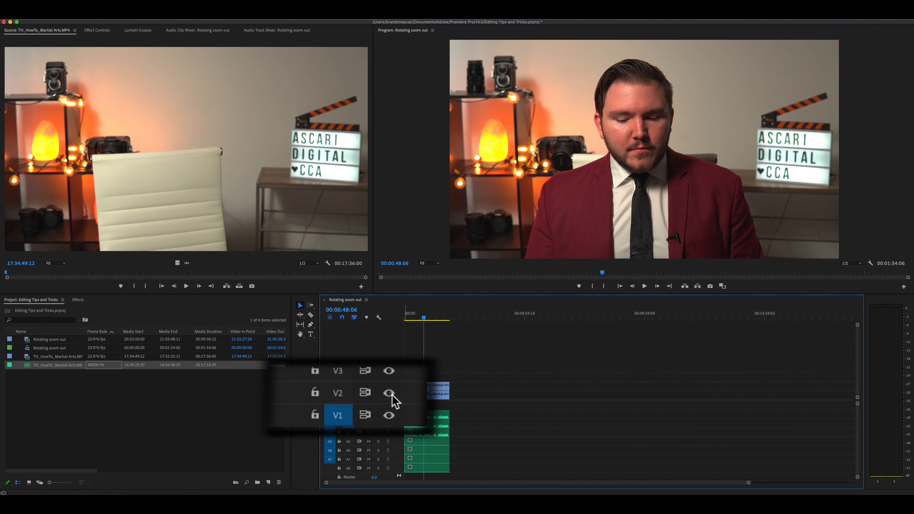
left_click(370, 387)
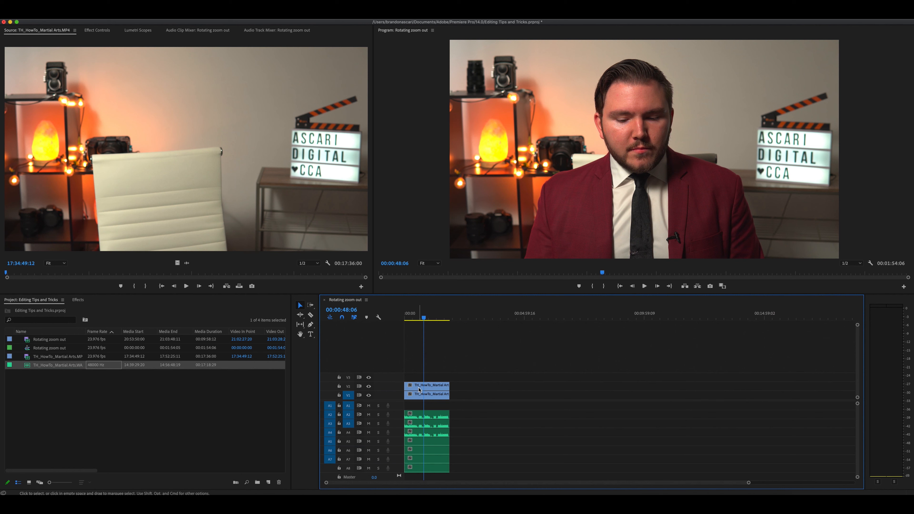
Set the V2 clip's Scale to 150 and Position to 1220, 1429, and toggle V2's track output to compare the framings.
left_click(431, 389)
left_click(101, 36)
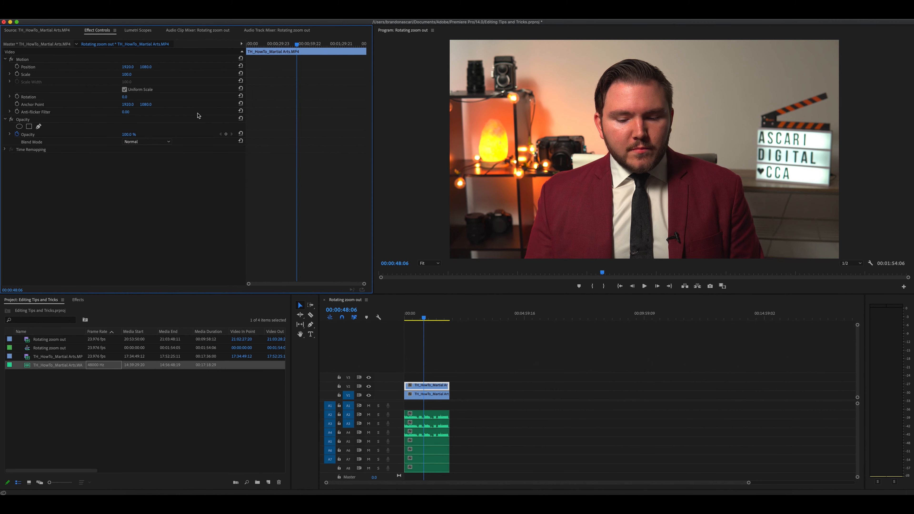
left_click(127, 74)
type("150")
key("Return")
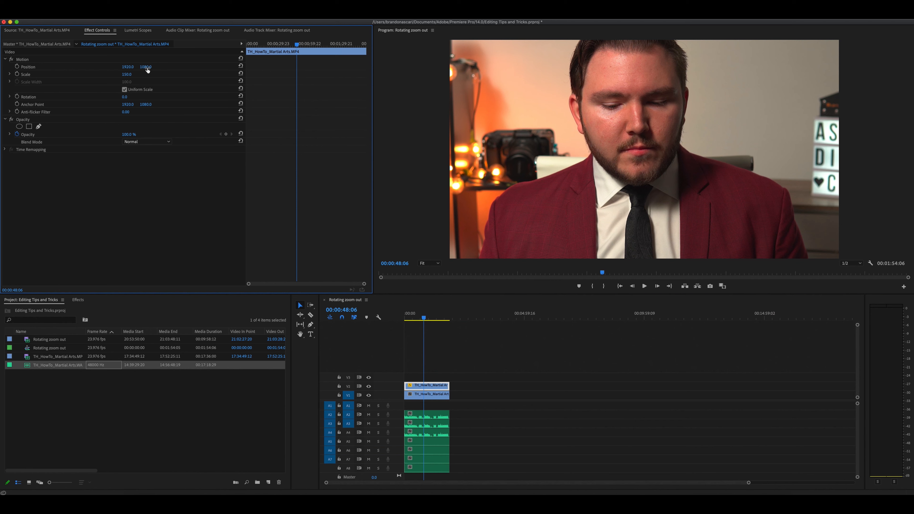
left_click_drag(146, 67, 271, 66)
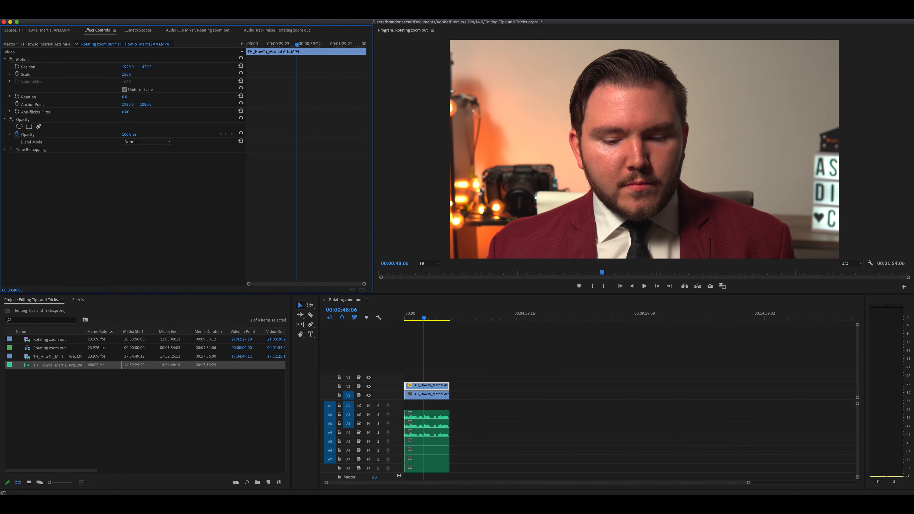
left_click_drag(128, 67, 3, 67)
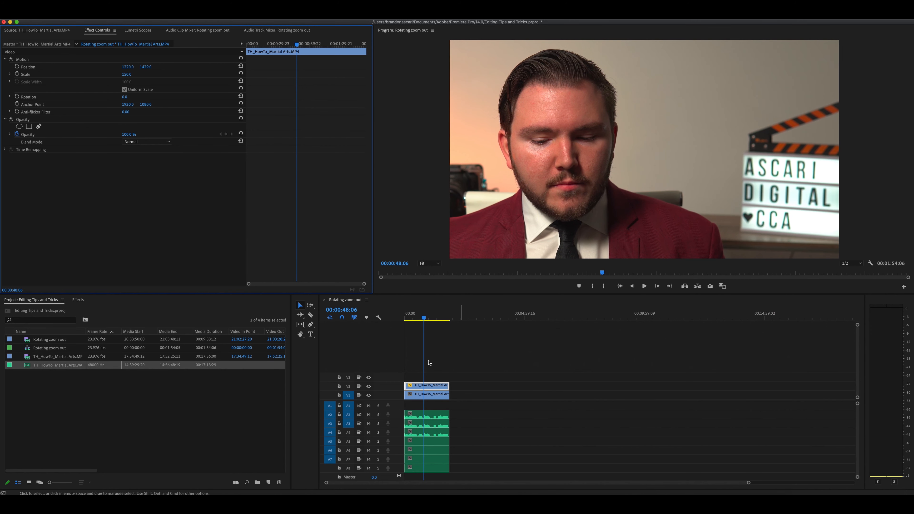
left_click(369, 387)
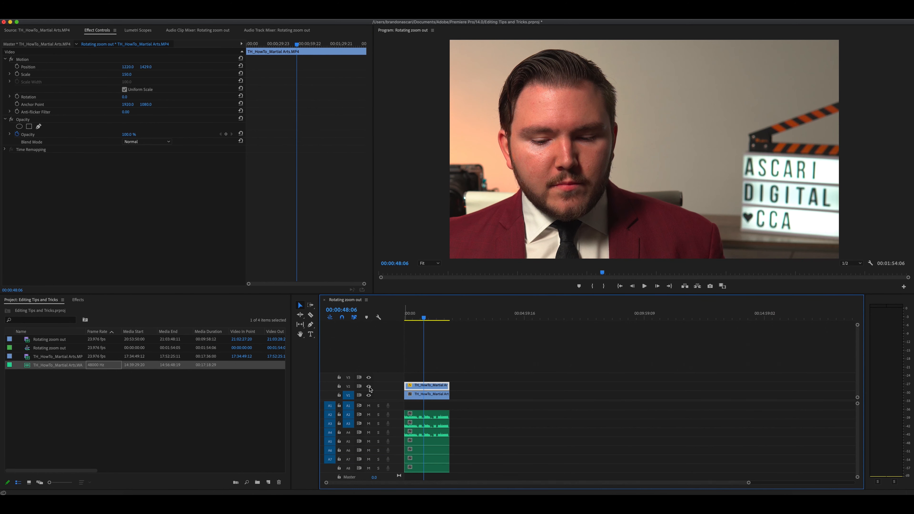
left_click(369, 387)
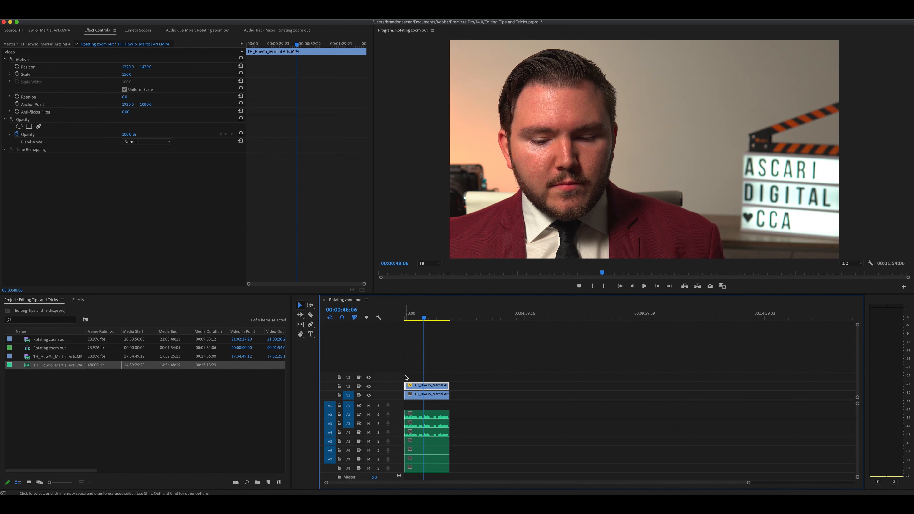
Cut the V2 clip at 00:00:17:21 with the Razor tool and delete the piece before the cut.
left_click_drag(425, 320, 415, 325)
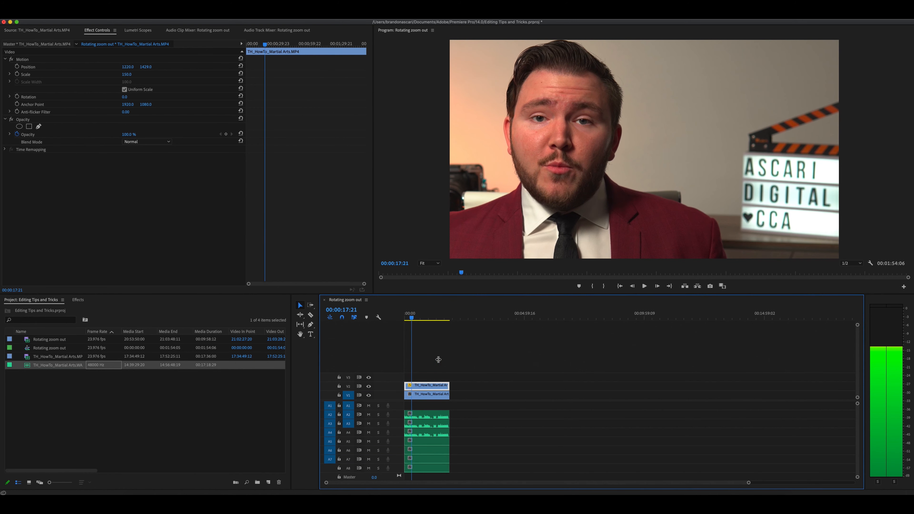
left_click(311, 315)
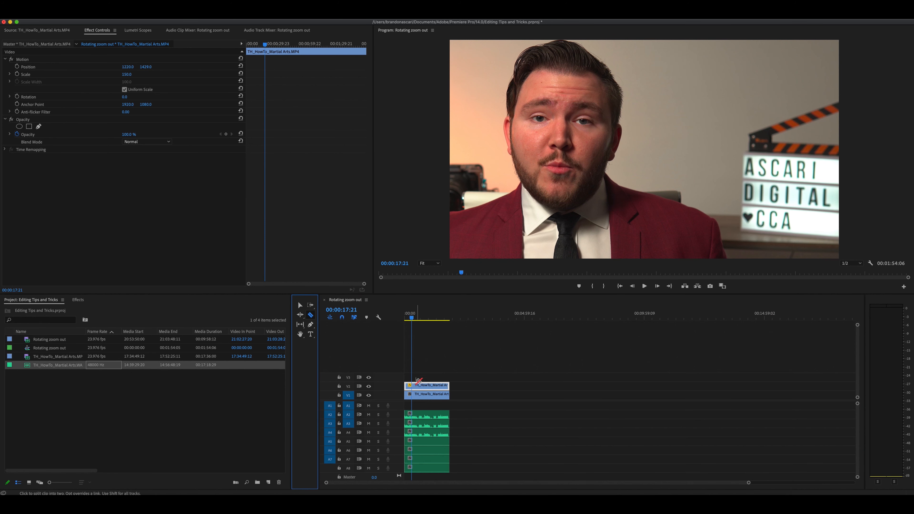
left_click(414, 387)
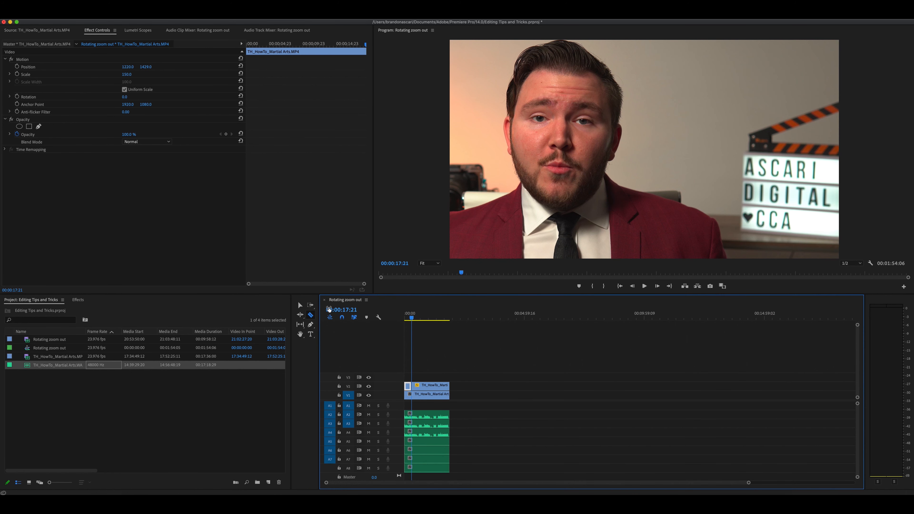
left_click(300, 306)
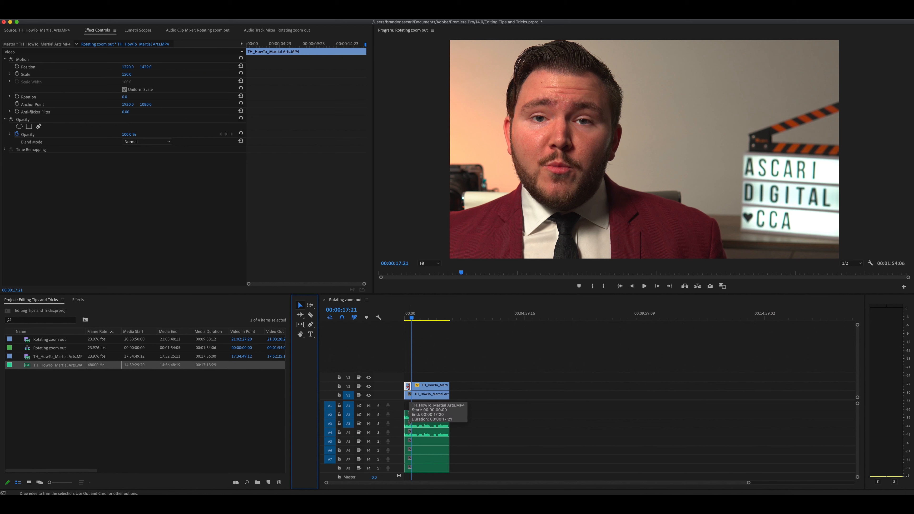
left_click(407, 388)
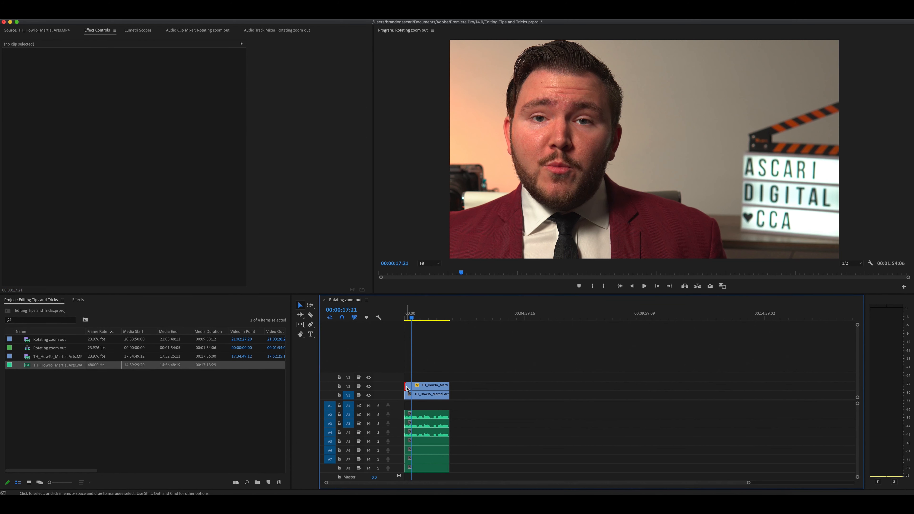
left_click(407, 387)
key("Delete")
Cut the V2 clip at 00:00:47:08 and trim the start of the second piece to leave a gap between them.
left_click(414, 319)
left_click_drag(415, 319, 425, 319)
left_click(310, 315)
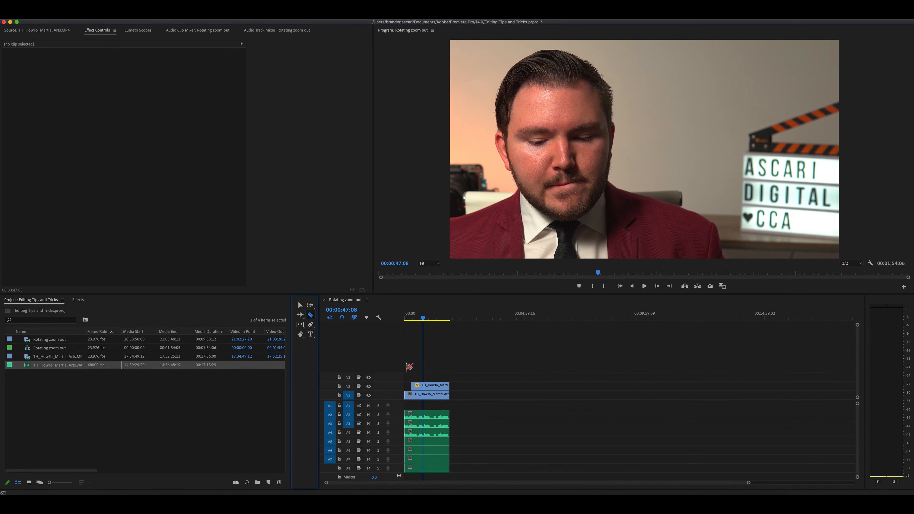
left_click(425, 386)
left_click(301, 305)
left_click_drag(424, 386, 435, 386)
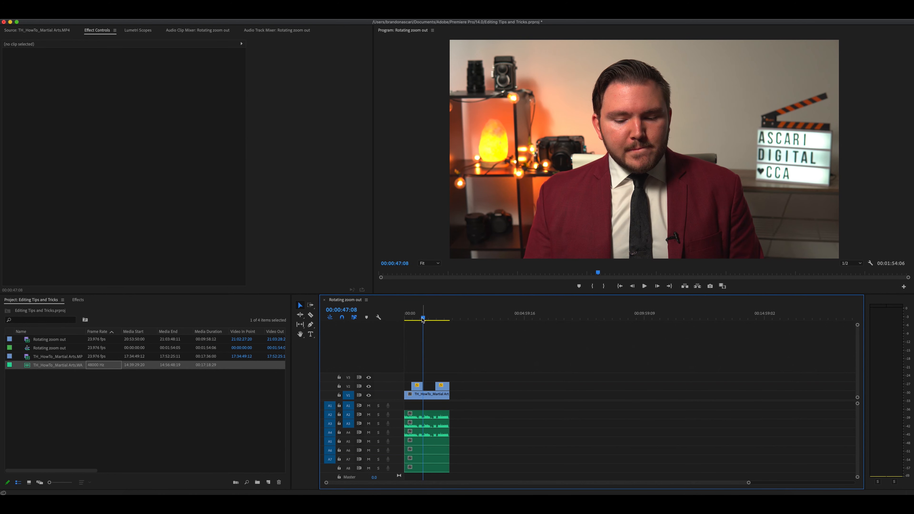
Play the sequence from its start and again from 00:00:42:21 to check the switches between wide and close-up framing.
left_click_drag(422, 321, 377, 321)
key("space")
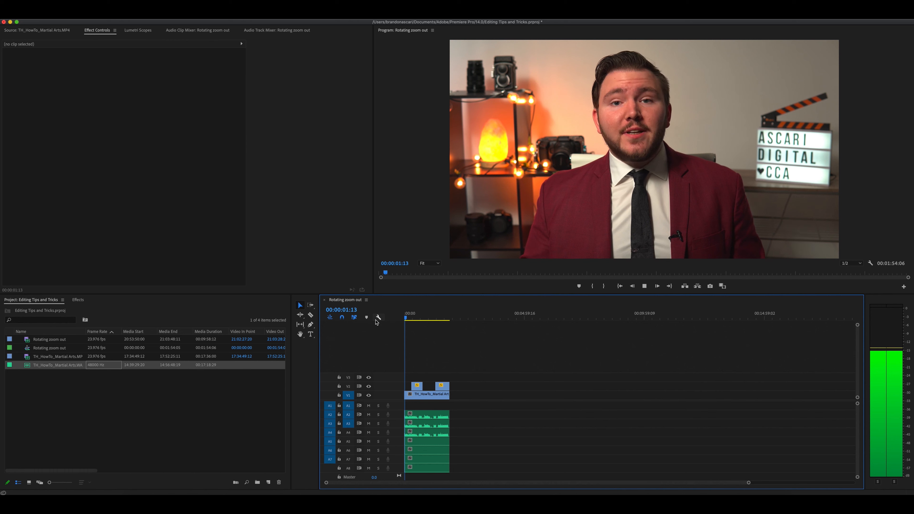
key("XF86AudioRaiseVolume")
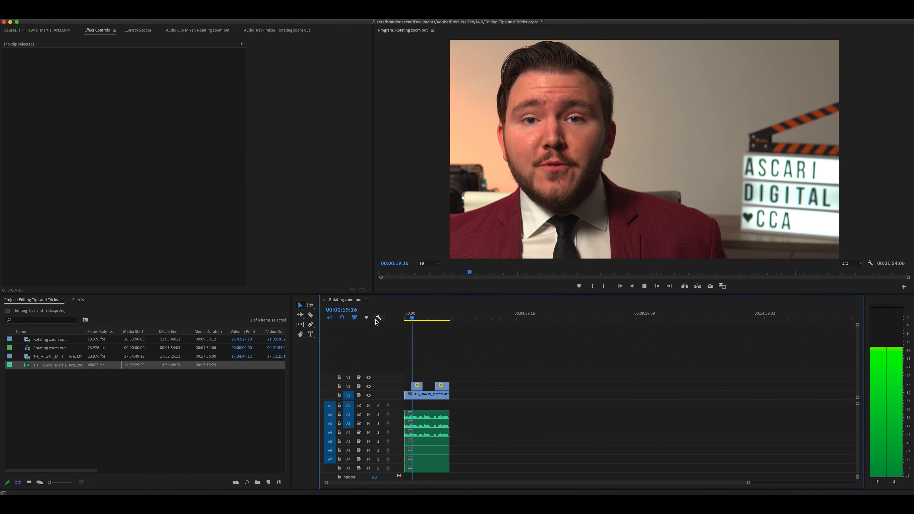
left_click_drag(414, 318, 422, 321)
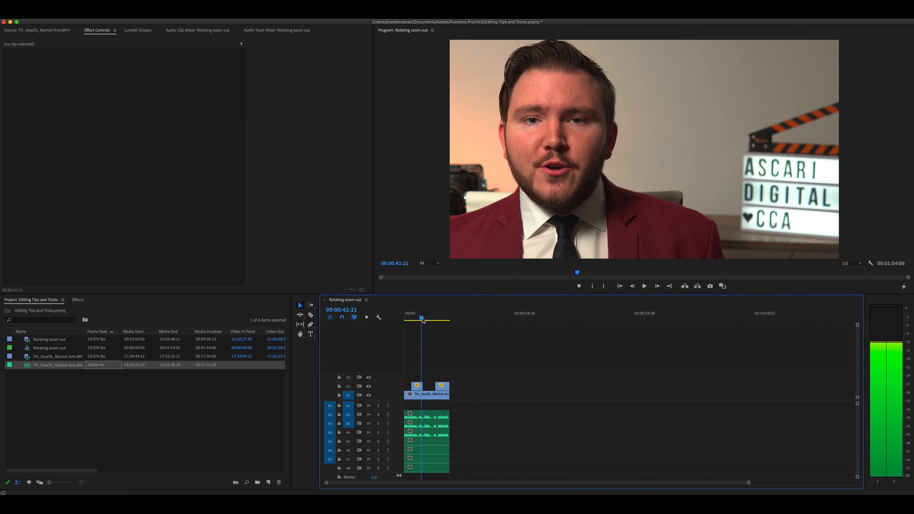
key("space")
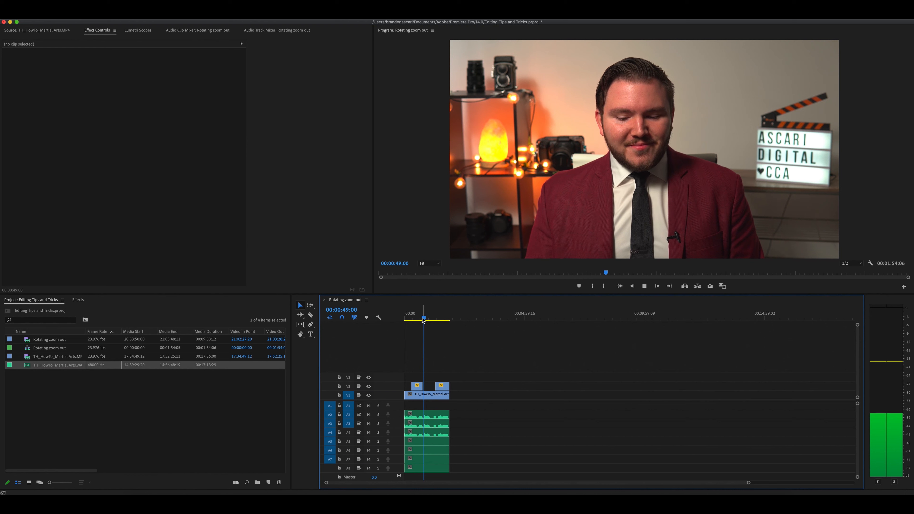
key("space")
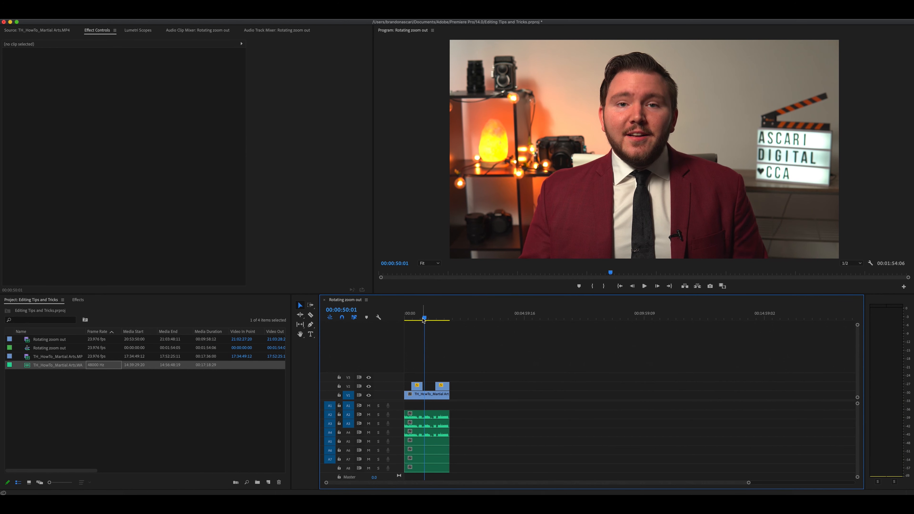